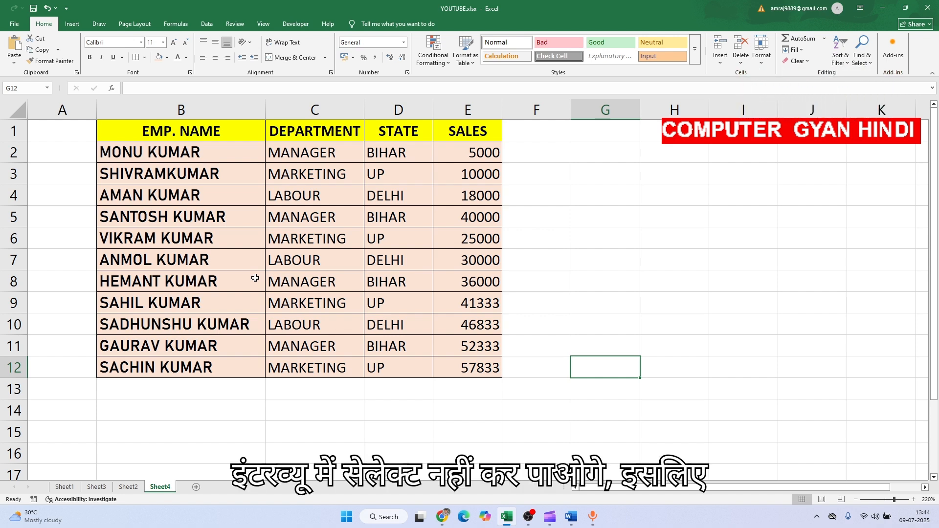
Turn on filtering for the employee table in B1:E12
{"action": "left_click", "coordinate": [256, 278]}
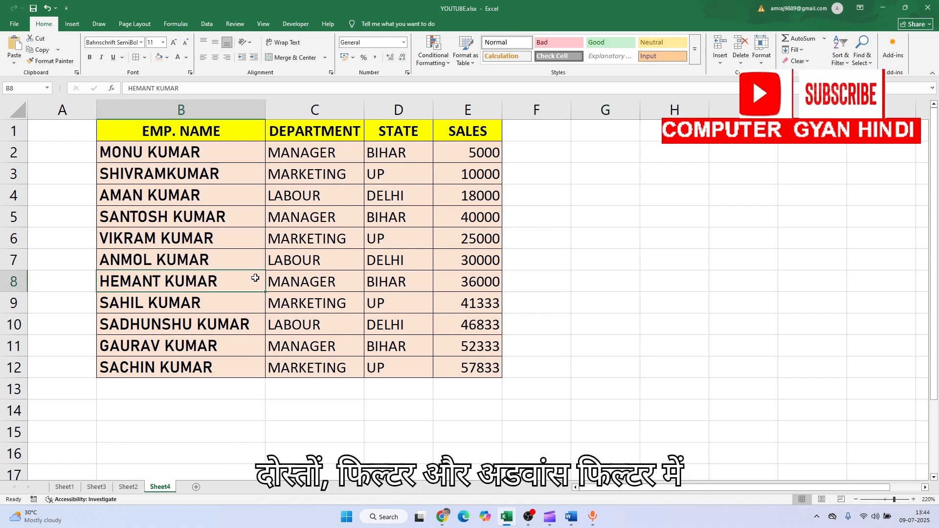
{"action": "left_click", "coordinate": [207, 24]}
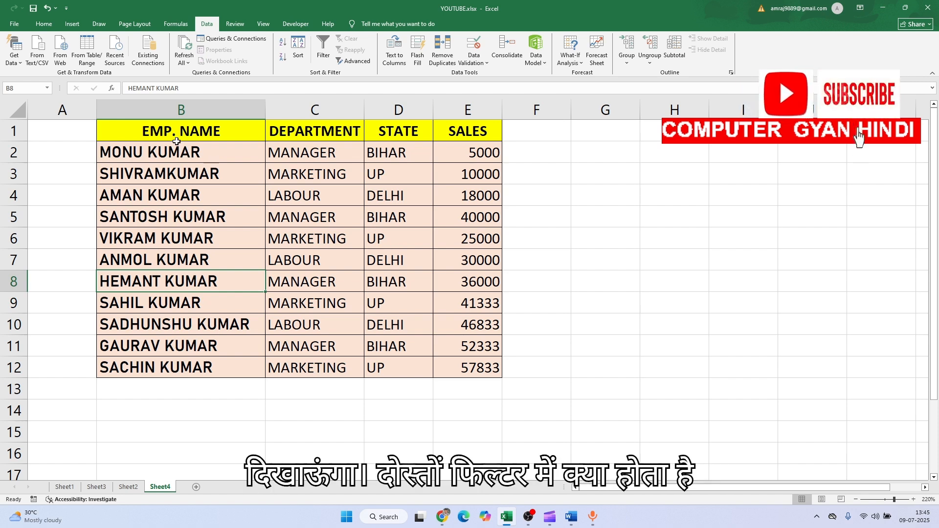
{"action": "left_click_drag", "start_coordinate": [163, 139], "coordinate": [452, 361]}
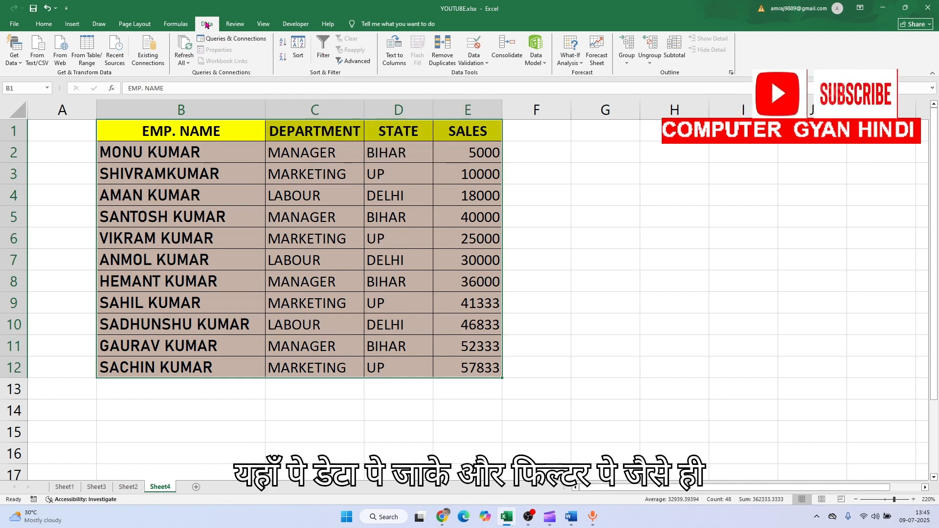
{"action": "left_click", "coordinate": [322, 53]}
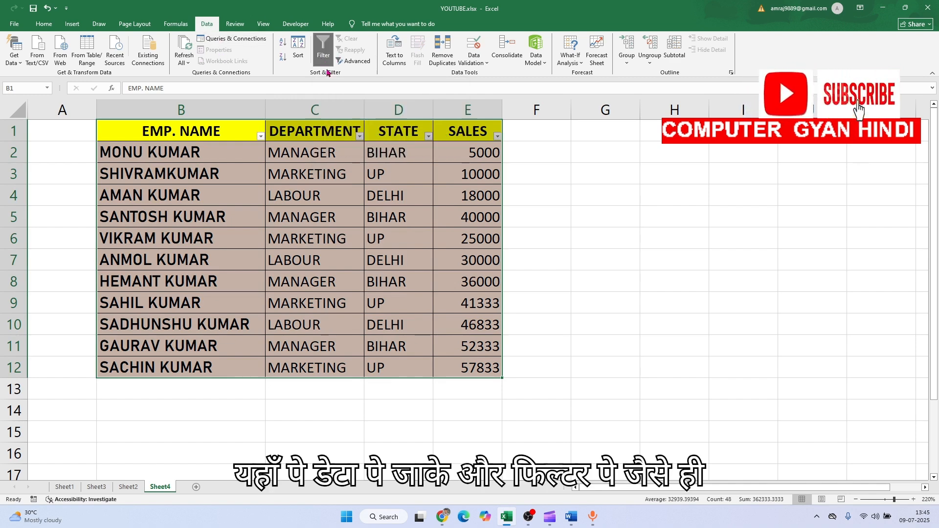
{"action": "left_click", "coordinate": [344, 203]}
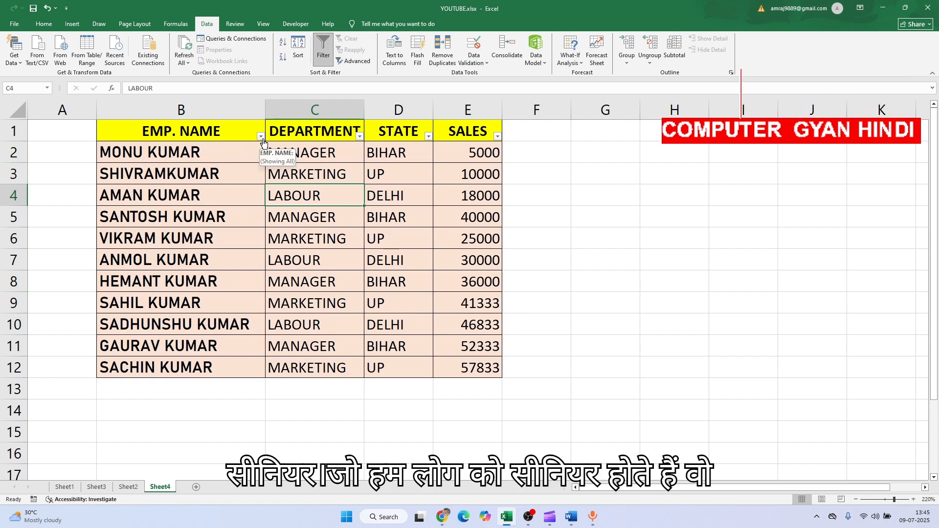
Filter the DEPARTMENT column to show only MANAGER rows
{"action": "left_click", "coordinate": [360, 136]}
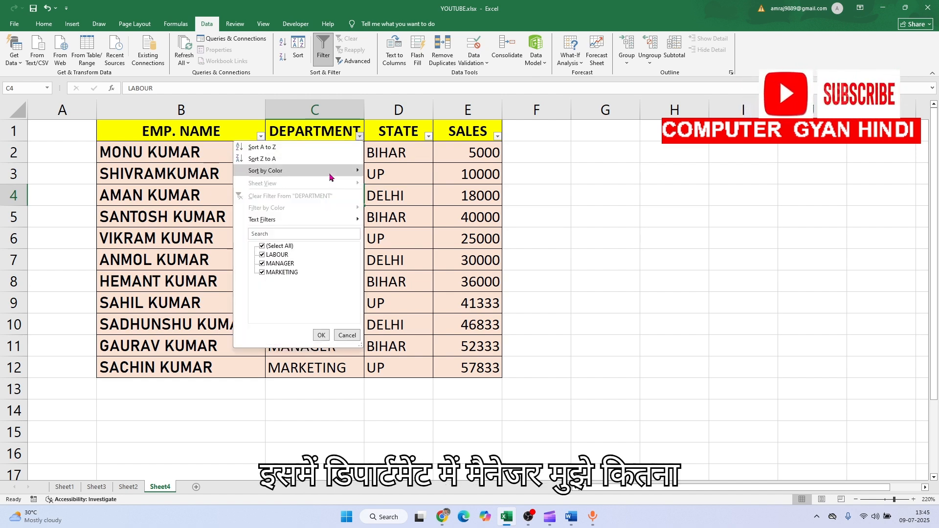
{"action": "left_click", "coordinate": [262, 247]}
{"action": "left_click", "coordinate": [271, 264]}
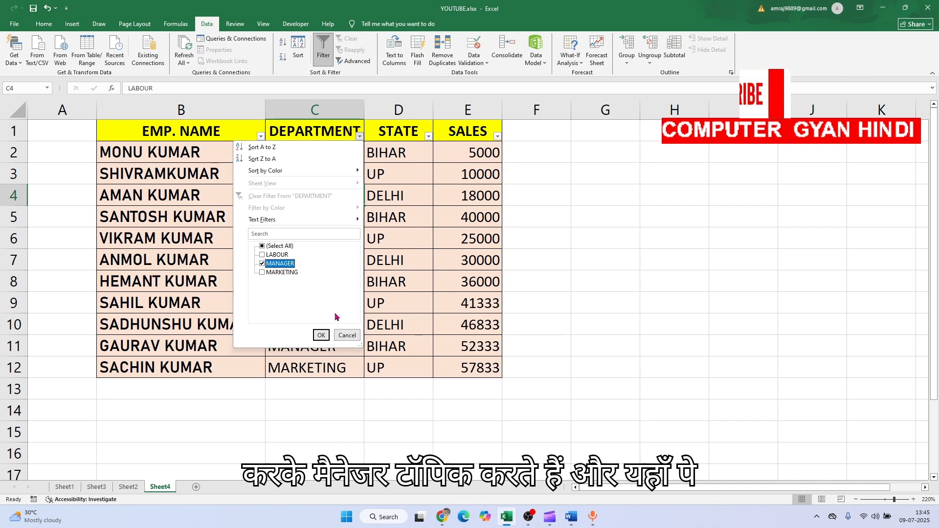
{"action": "left_click", "coordinate": [321, 336]}
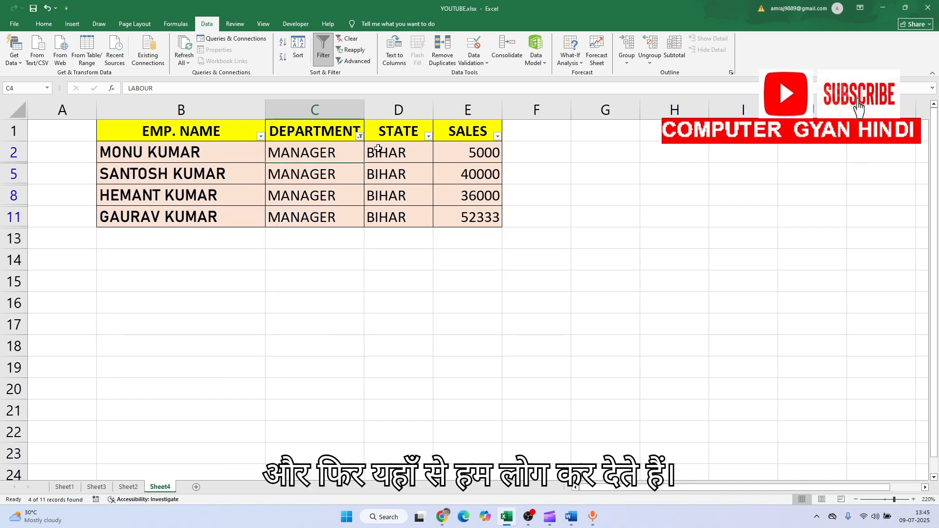
Reselect all departments in the DEPARTMENT filter to show every row again
{"action": "left_click", "coordinate": [360, 137]}
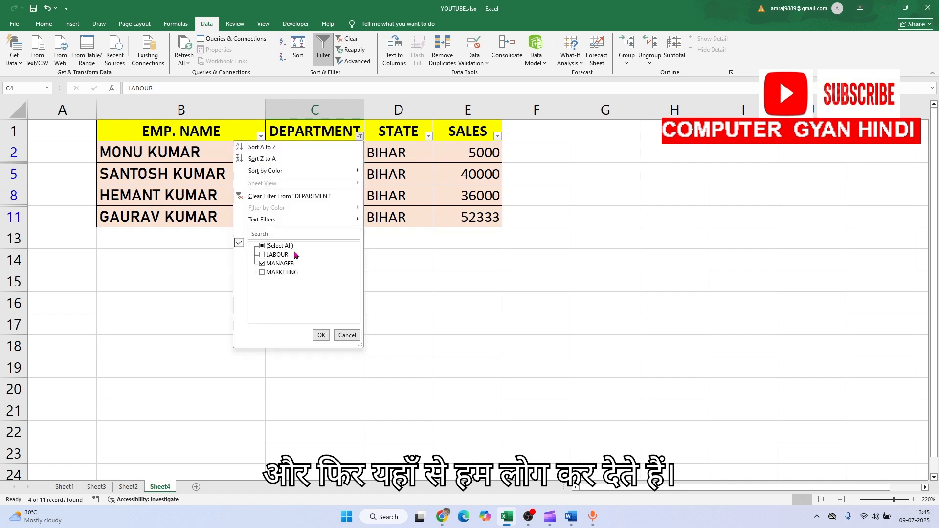
{"action": "left_click", "coordinate": [275, 247]}
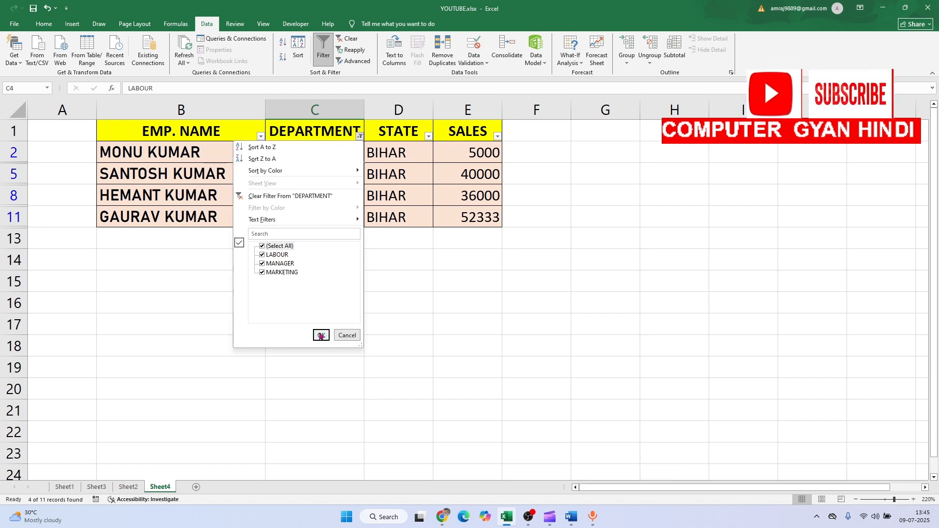
{"action": "left_click", "coordinate": [326, 336]}
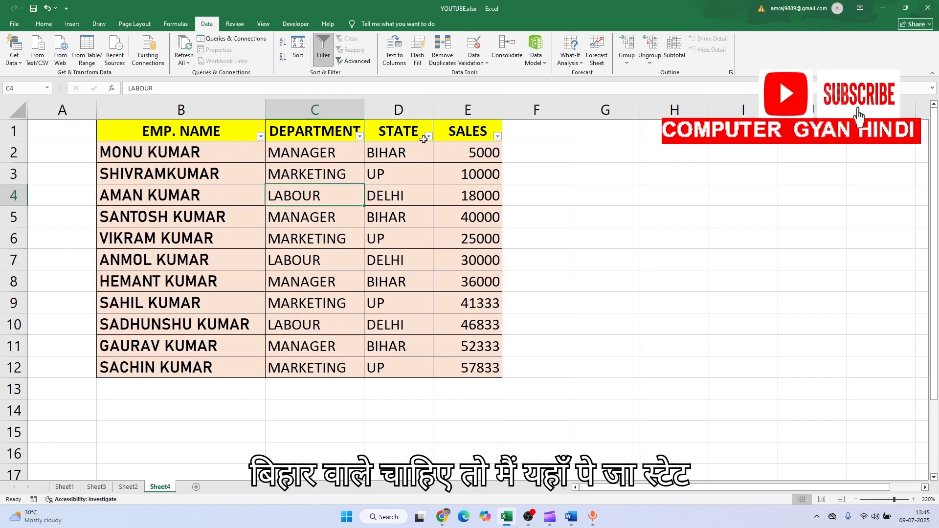
Filter the STATE column to show only BIHAR rows
{"action": "left_click", "coordinate": [429, 137]}
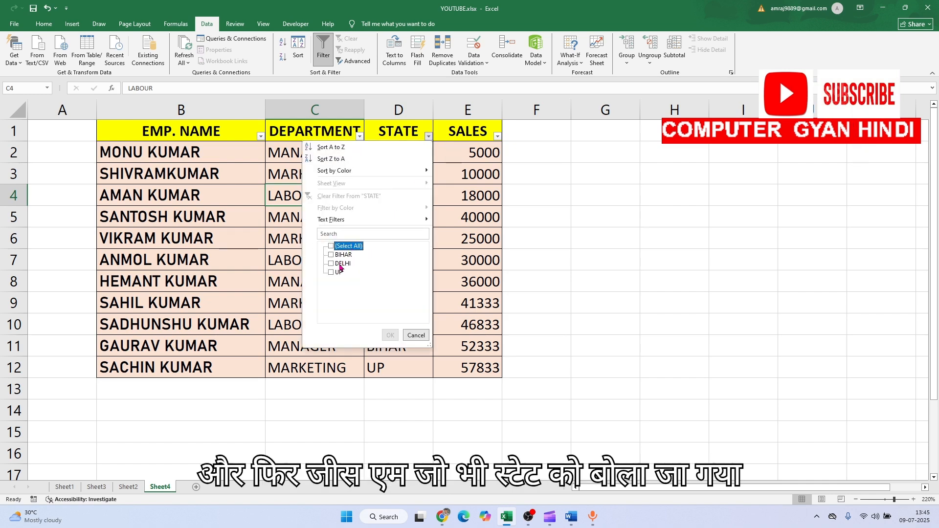
{"action": "left_click", "coordinate": [338, 256]}
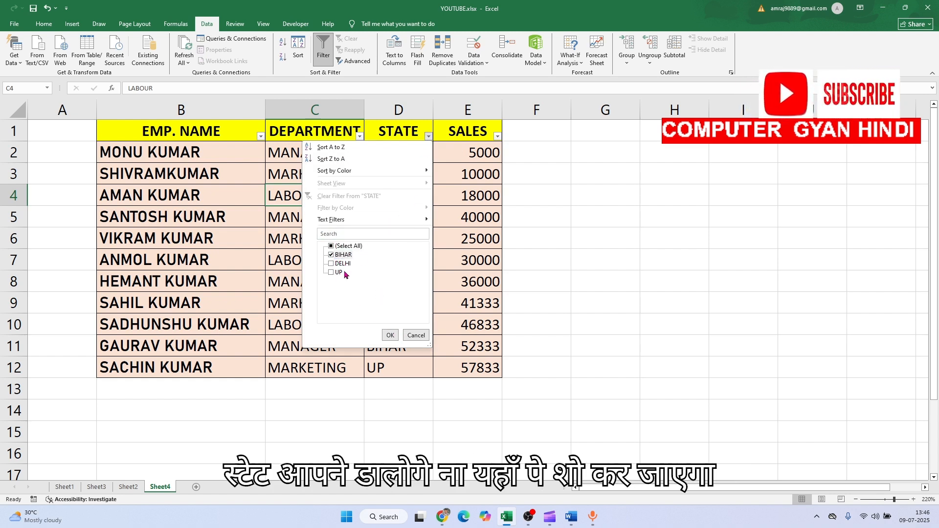
{"action": "left_click", "coordinate": [390, 336]}
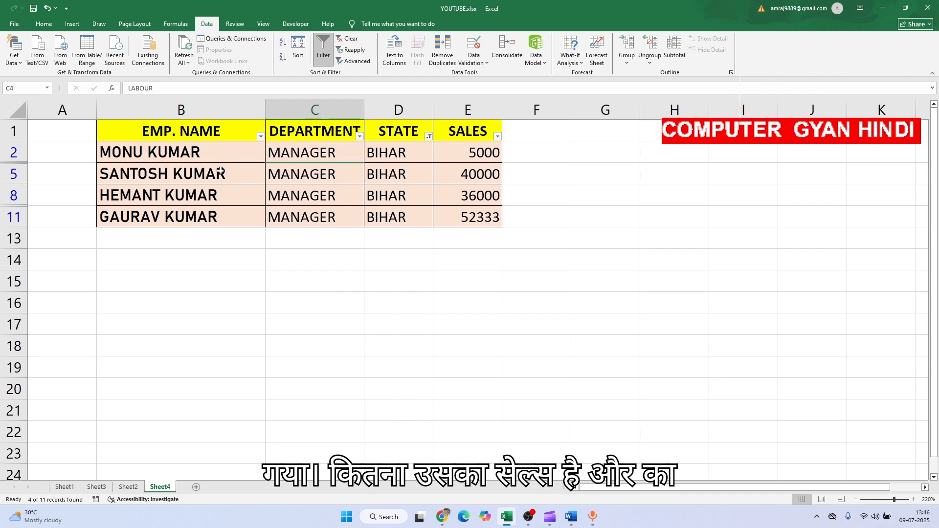
Reselect all values in the STATE filter and turn off filtering for the table in B1:E12
{"action": "left_click", "coordinate": [430, 137]}
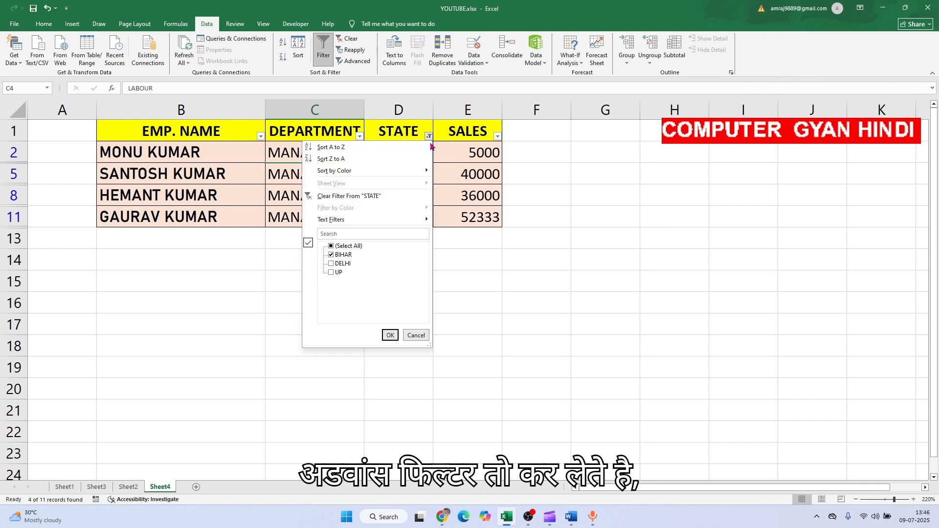
{"action": "left_click", "coordinate": [348, 246]}
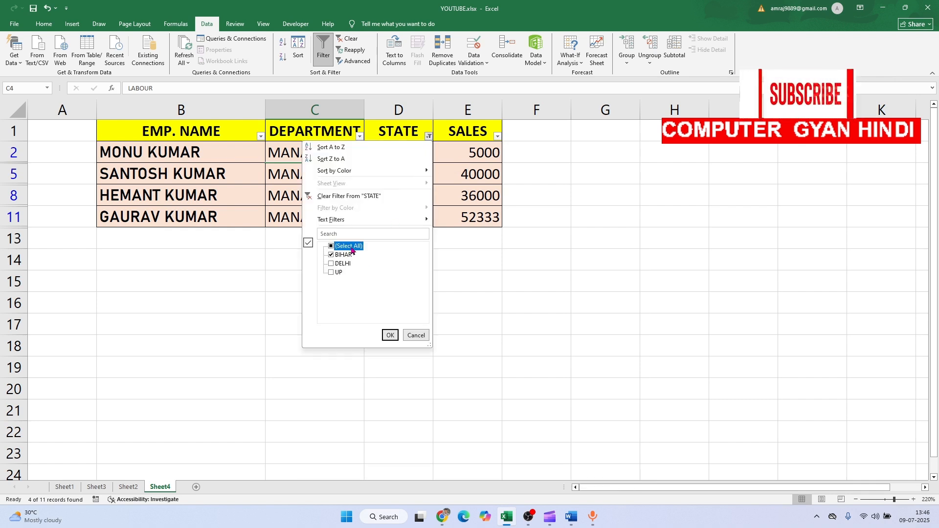
{"action": "left_click", "coordinate": [390, 336]}
{"action": "left_click_drag", "start_coordinate": [140, 133], "coordinate": [445, 359]}
{"action": "left_click", "coordinate": [323, 48]}
{"action": "left_click", "coordinate": [341, 307]}
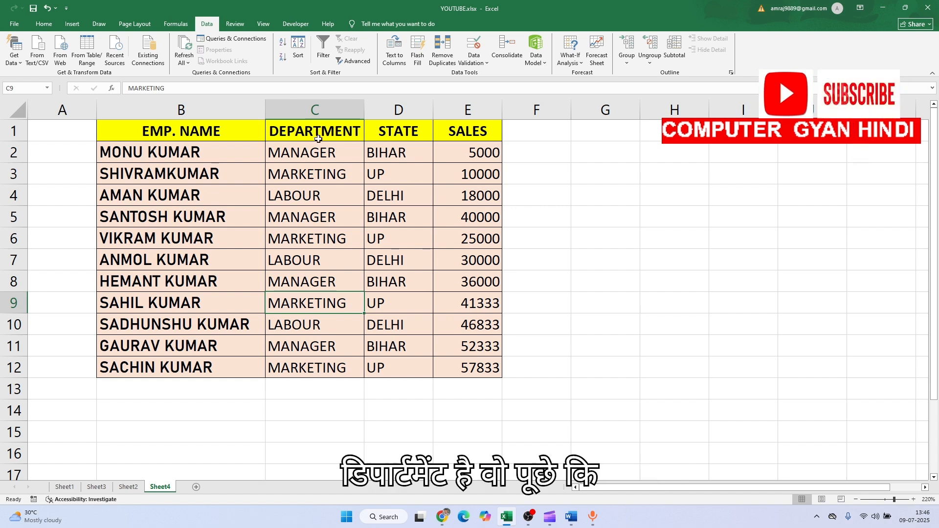
Copy the STATE header and BIHAR value from D1:D2 into G1:G2 as filter criteria
{"action": "left_click", "coordinate": [400, 131]}
{"action": "left_click_drag", "start_coordinate": [402, 145], "coordinate": [403, 147]}
{"action": "key", "text": "ctrl+c"}
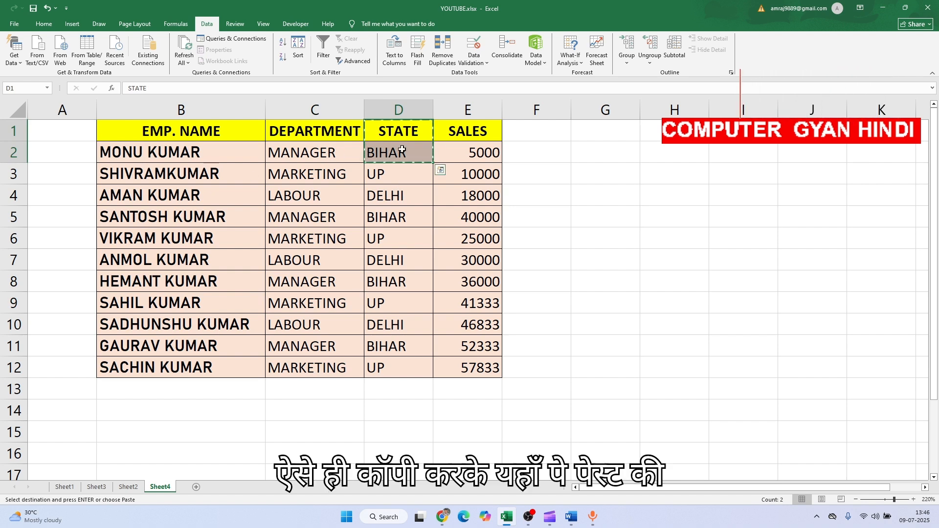
{"action": "left_click", "coordinate": [623, 133]}
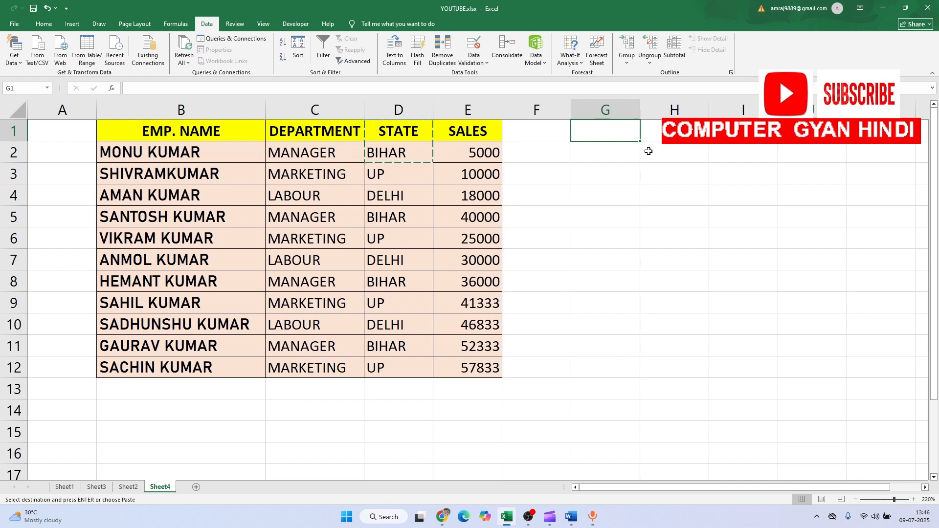
{"action": "key", "text": "ctrl+v"}
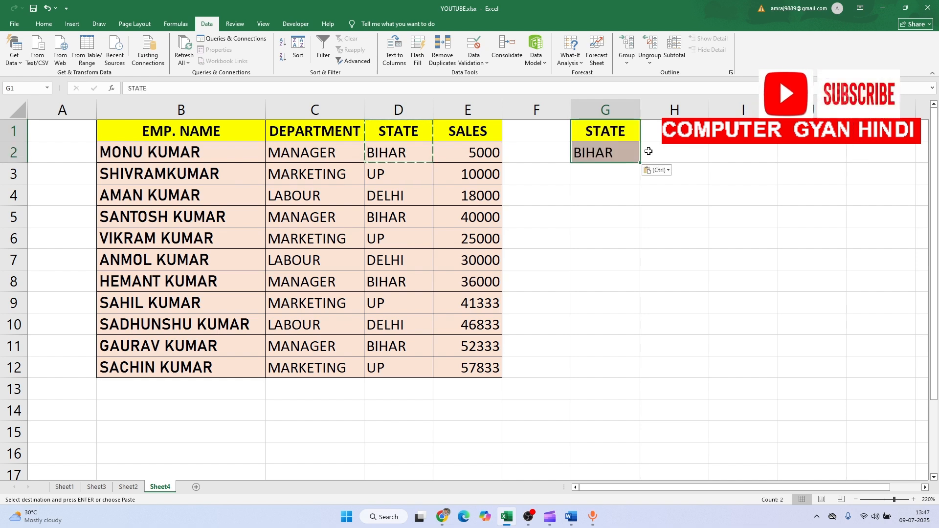
{"action": "left_click", "coordinate": [630, 195]}
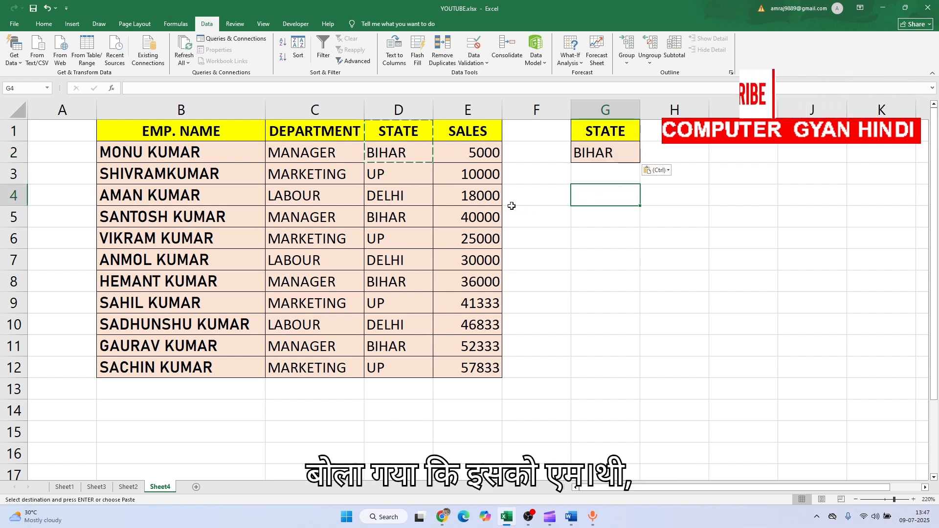
{"action": "left_click", "coordinate": [507, 225]}
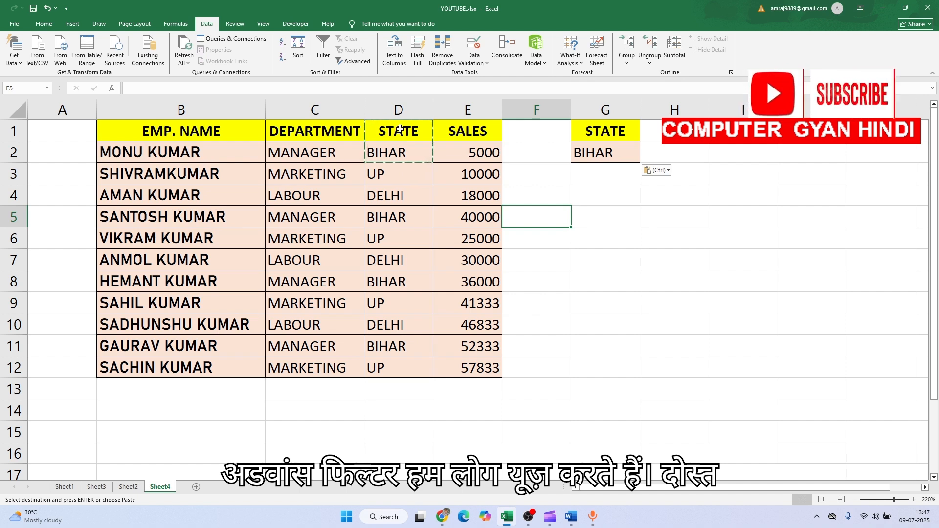
{"action": "key", "text": "Escape"}
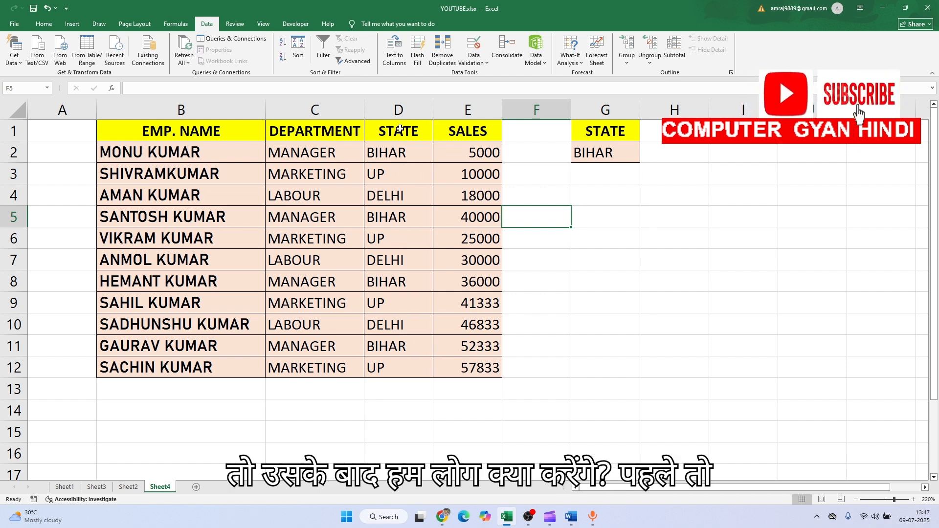
Run an Advanced Filter on B1:E12 with criteria range G1:G2, copying the matching records to another location starting at H6
{"action": "left_click", "coordinate": [441, 221]}
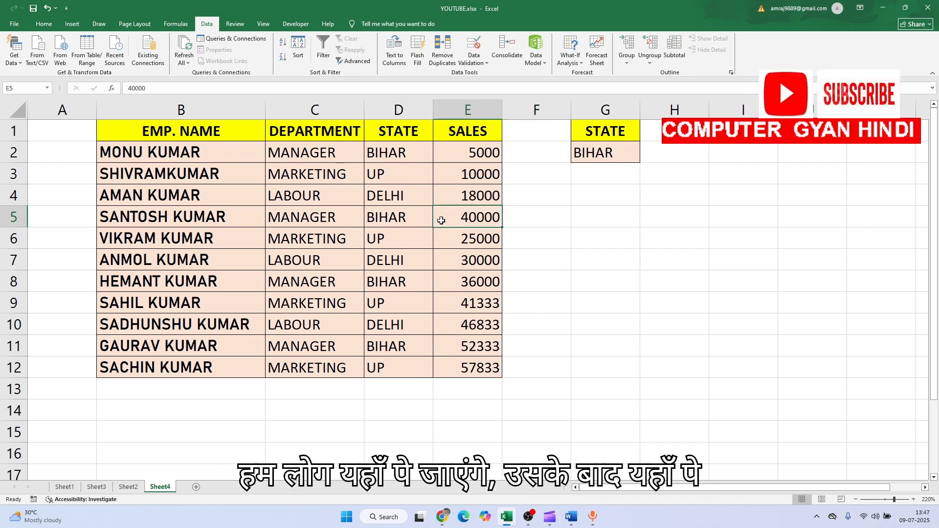
{"action": "left_click", "coordinate": [353, 61]}
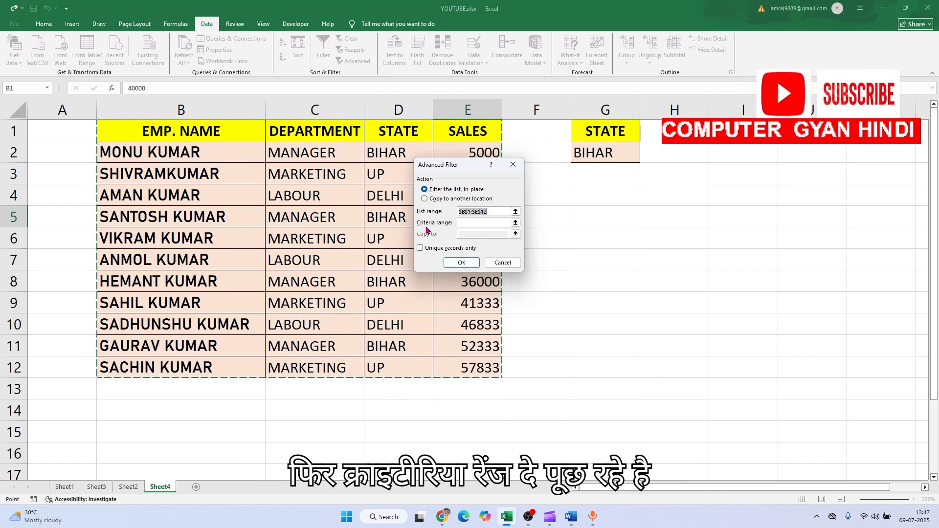
{"action": "left_click", "coordinate": [468, 223]}
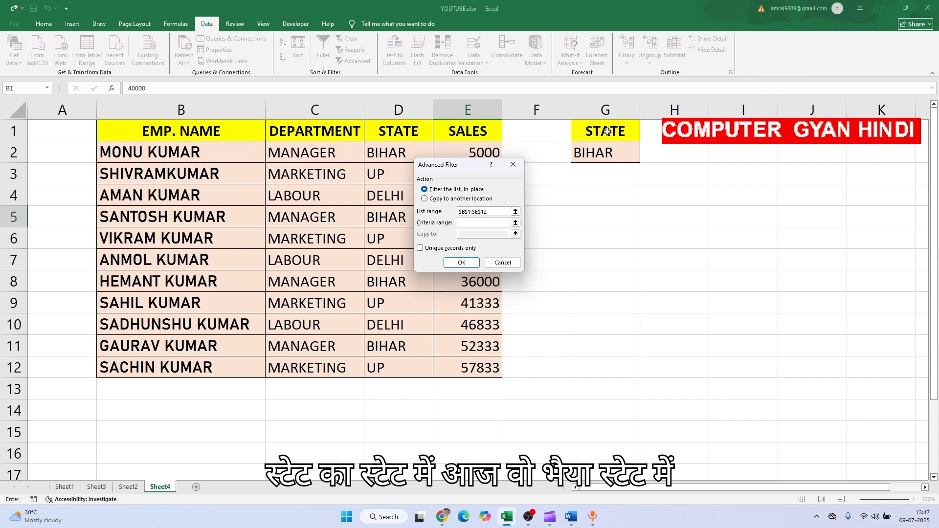
{"action": "left_click_drag", "start_coordinate": [606, 131], "coordinate": [603, 153]}
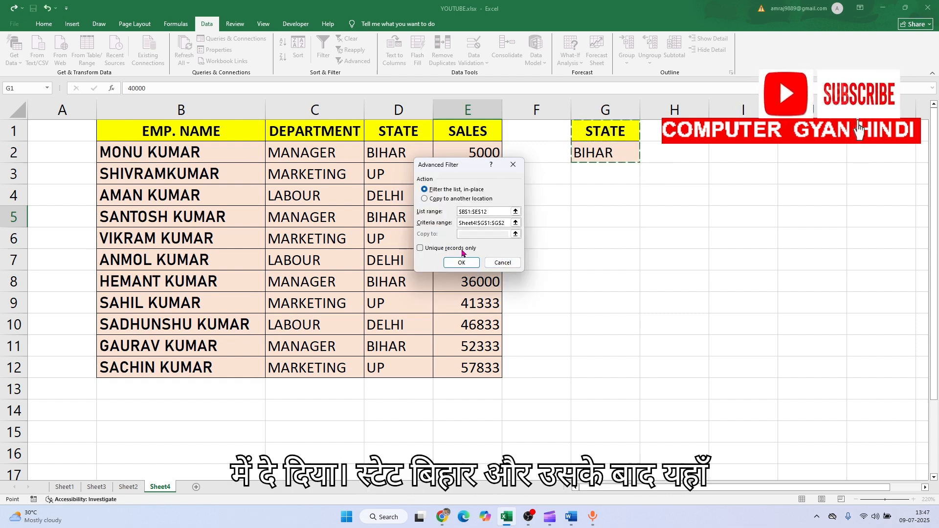
{"action": "left_click", "coordinate": [443, 200]}
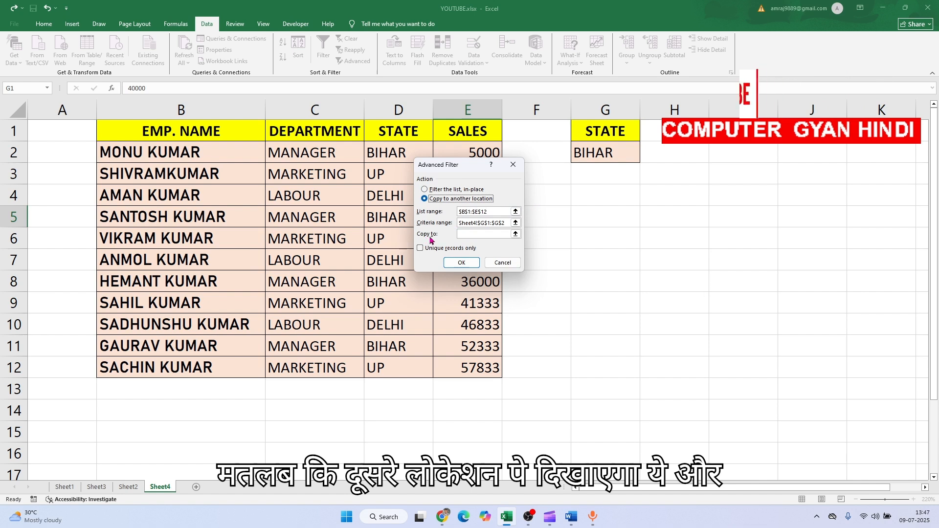
{"action": "left_click", "coordinate": [461, 235]}
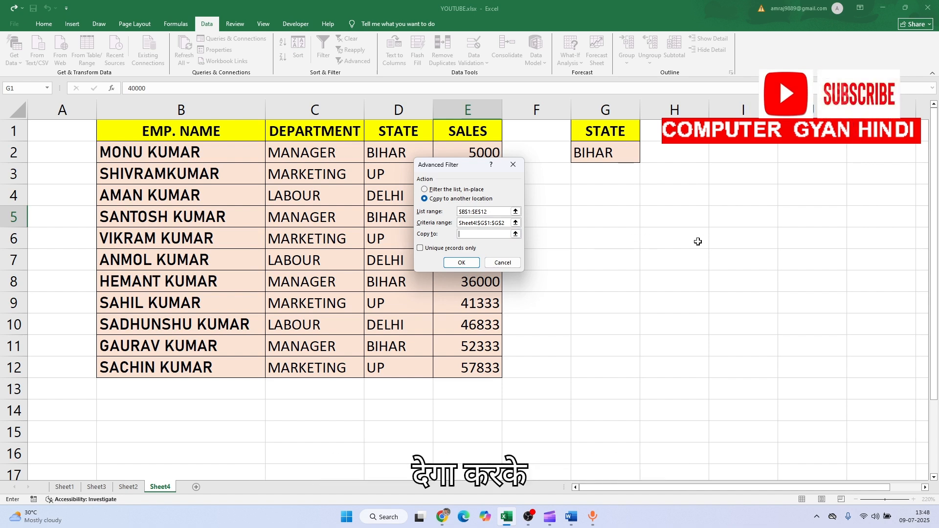
{"action": "left_click", "coordinate": [462, 264]}
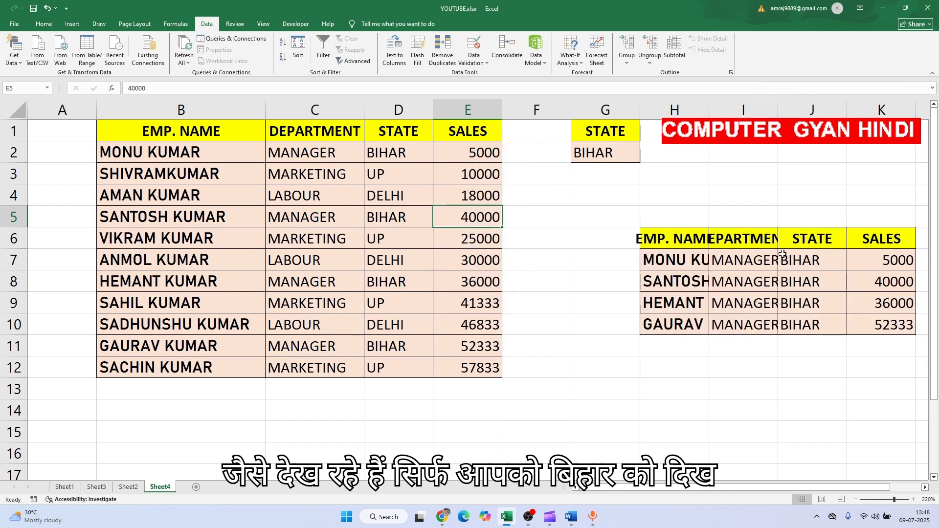
AutoFit the widths of columns I and H to the extracted department and employee name entries
{"action": "scroll", "coordinate": [783, 254], "scroll_direction": "right", "scroll_amount": 1}
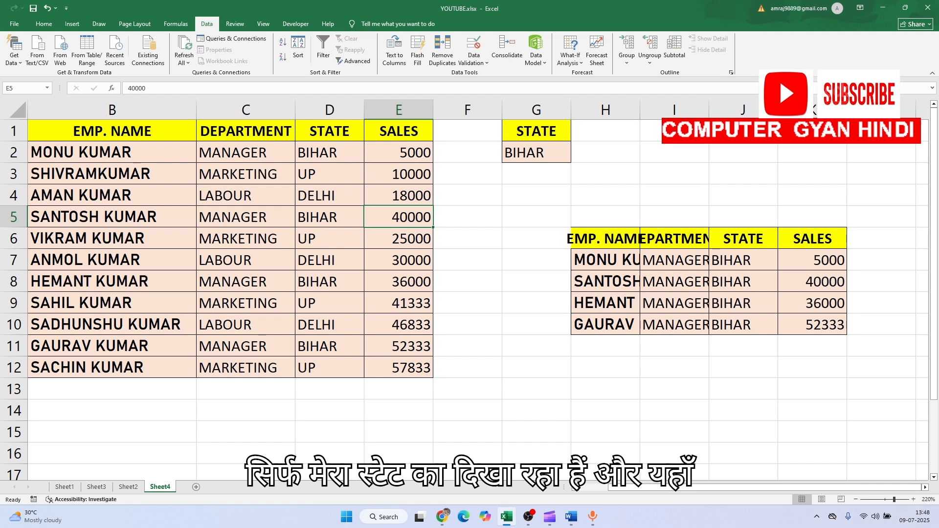
{"action": "double_click", "coordinate": [709, 108]}
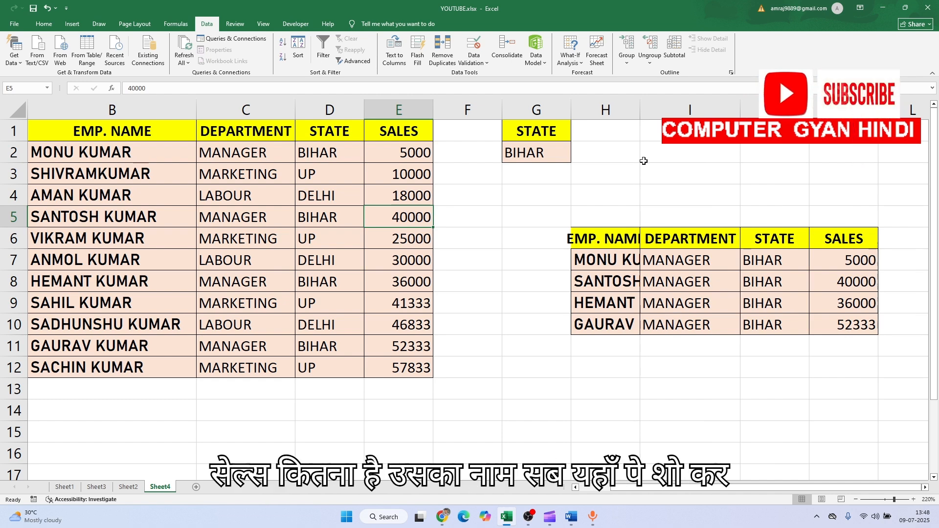
{"action": "double_click", "coordinate": [637, 113]}
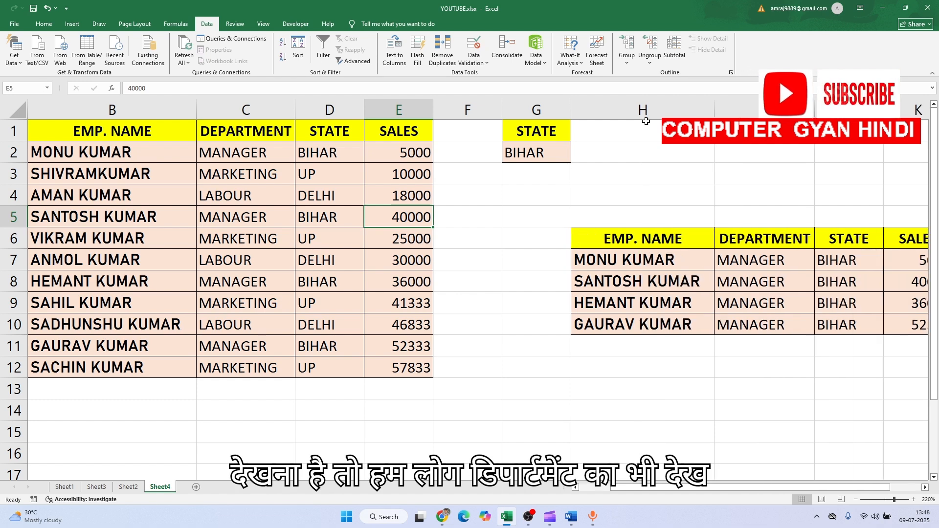
Reset the extracted records in H5:K11 to the Normal cell style and delete their contents
{"action": "left_click_drag", "start_coordinate": [623, 220], "coordinate": [771, 346]}
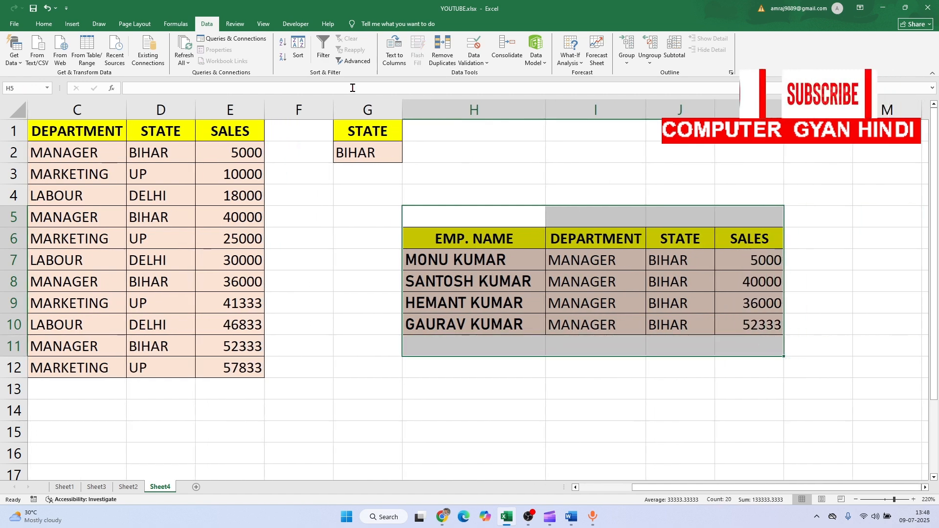
{"action": "left_click", "coordinate": [43, 22]}
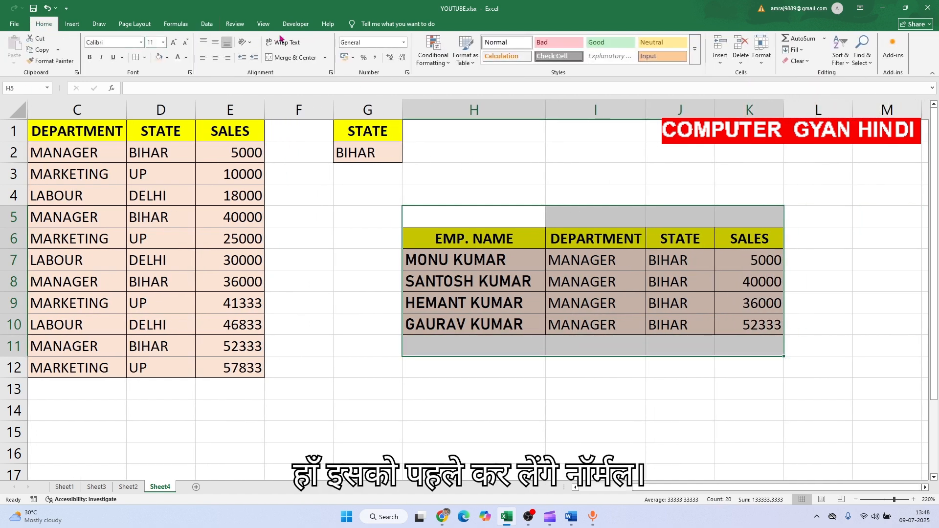
{"action": "left_click", "coordinate": [504, 43]}
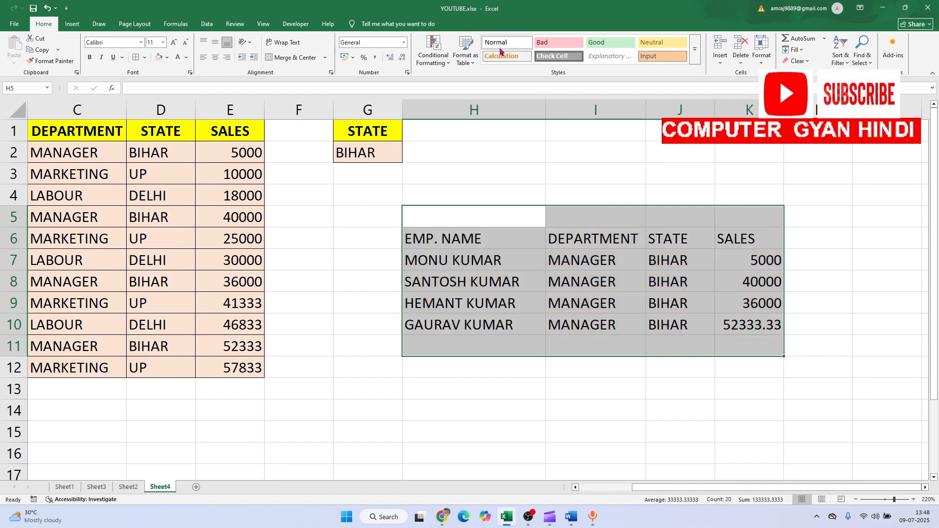
{"action": "key", "text": "Delete"}
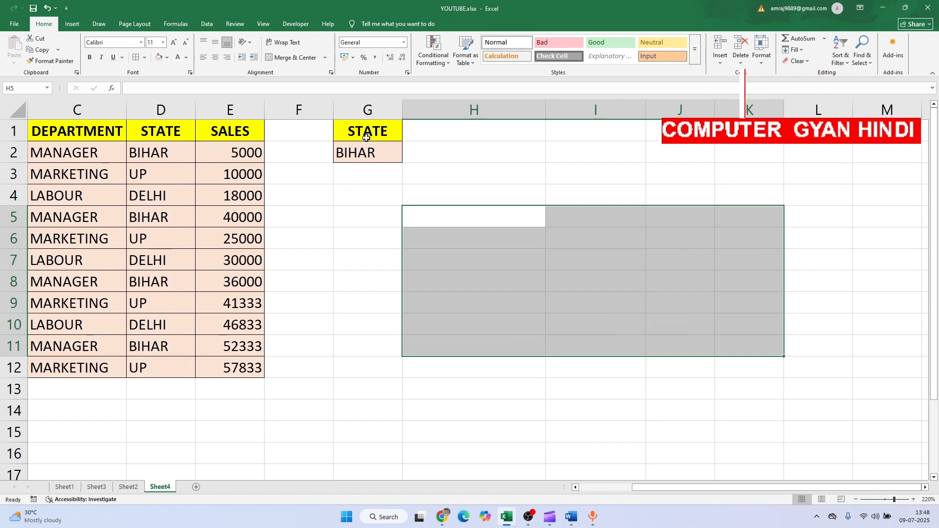
Reset the STATE criteria cells G1:G2 to the Normal cell style and delete their contents
{"action": "left_click_drag", "start_coordinate": [365, 131], "coordinate": [365, 153]}
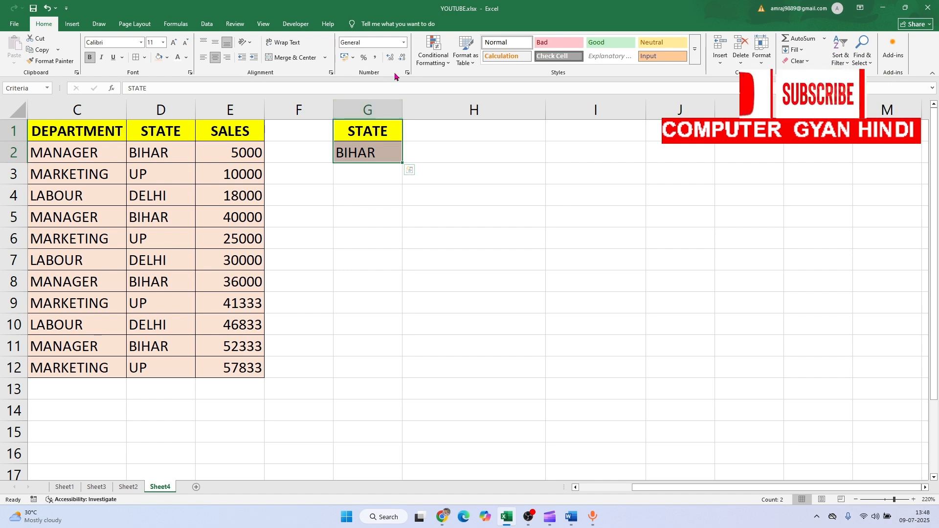
{"action": "left_click", "coordinate": [496, 42]}
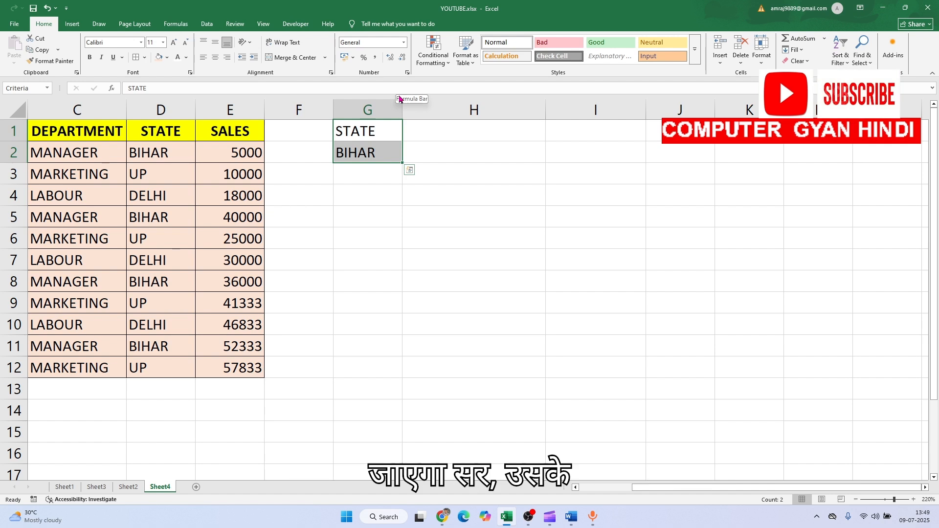
{"action": "key", "text": "Delete"}
{"action": "left_click", "coordinate": [371, 195]}
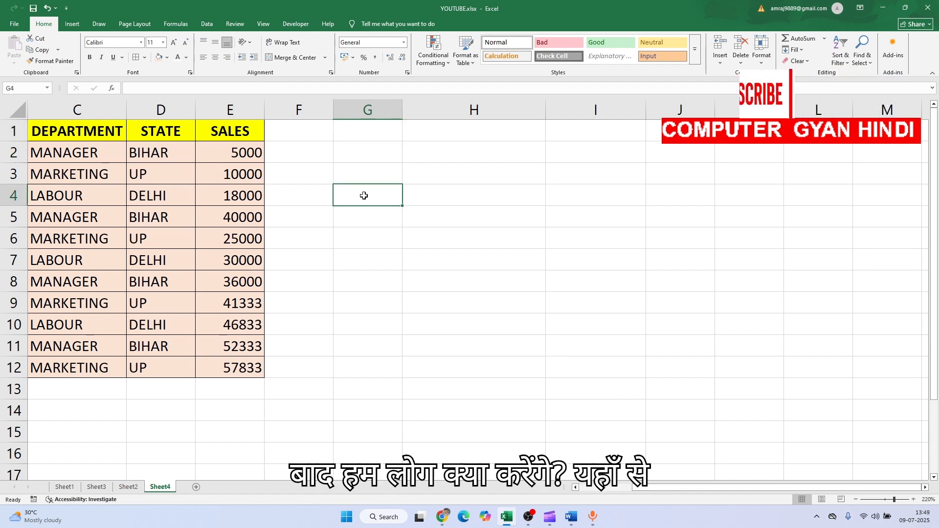
{"action": "scroll", "coordinate": [179, 156], "scroll_direction": "left", "scroll_amount": 2}
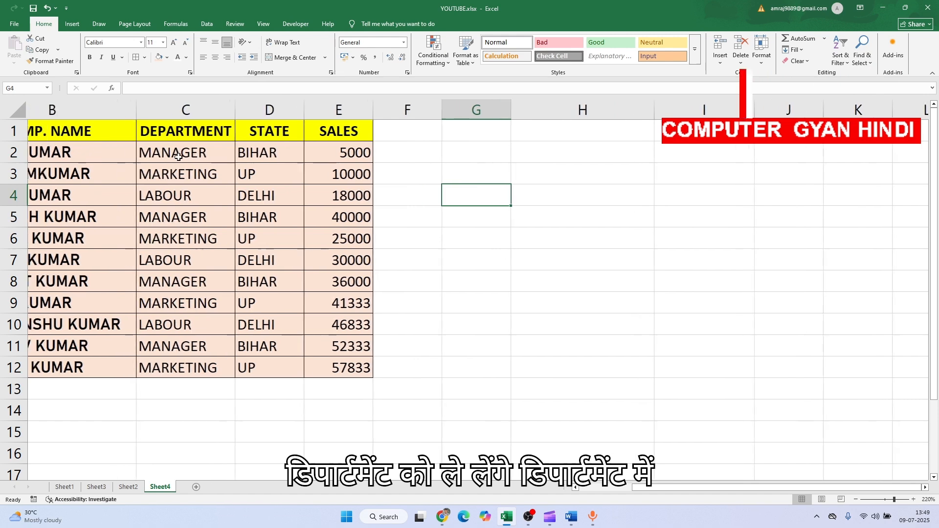
{"action": "left_click_drag", "start_coordinate": [202, 136], "coordinate": [240, 147]}
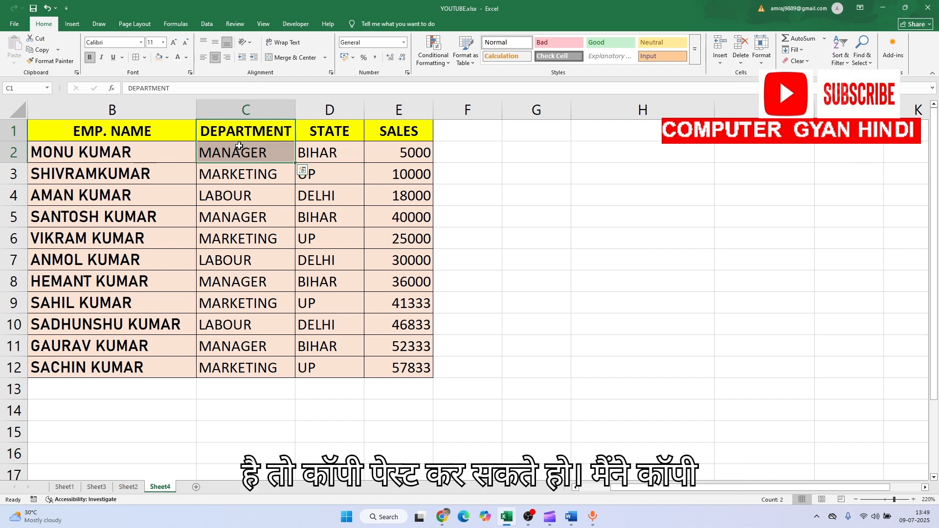
{"action": "key", "text": "ctrl+c"}
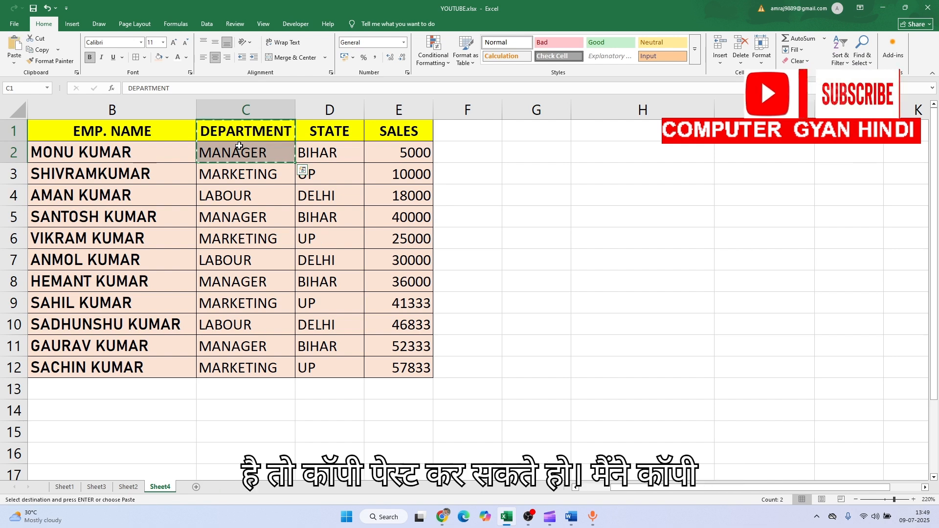
{"action": "left_click", "coordinate": [625, 136]}
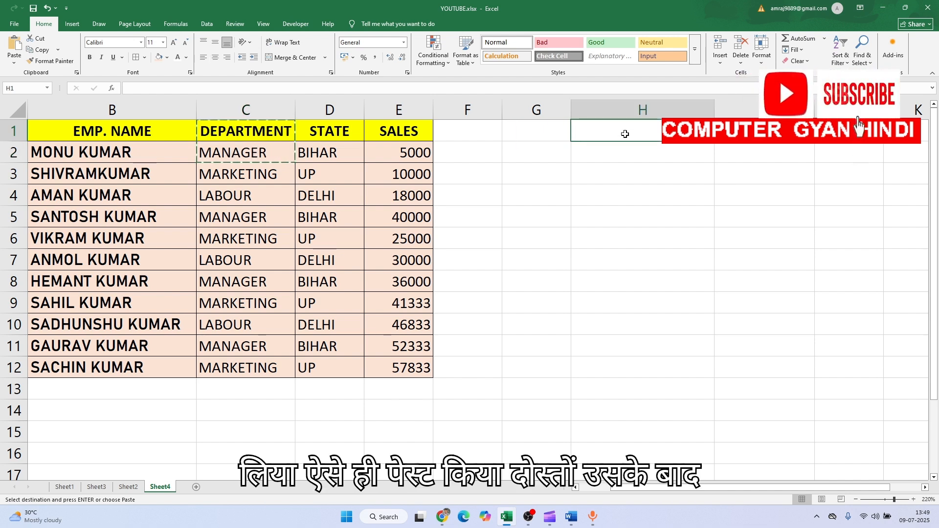
{"action": "key", "text": "ctrl+c"}
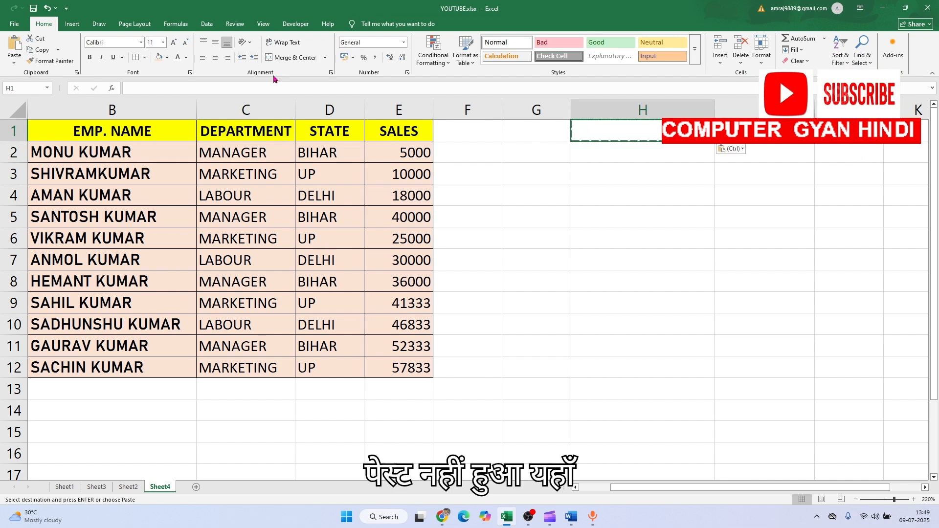
Copy the DEPARTMENT header and MANAGER value from C1:C2 into H1:H2 as filter criteria
{"action": "left_click", "coordinate": [246, 123]}
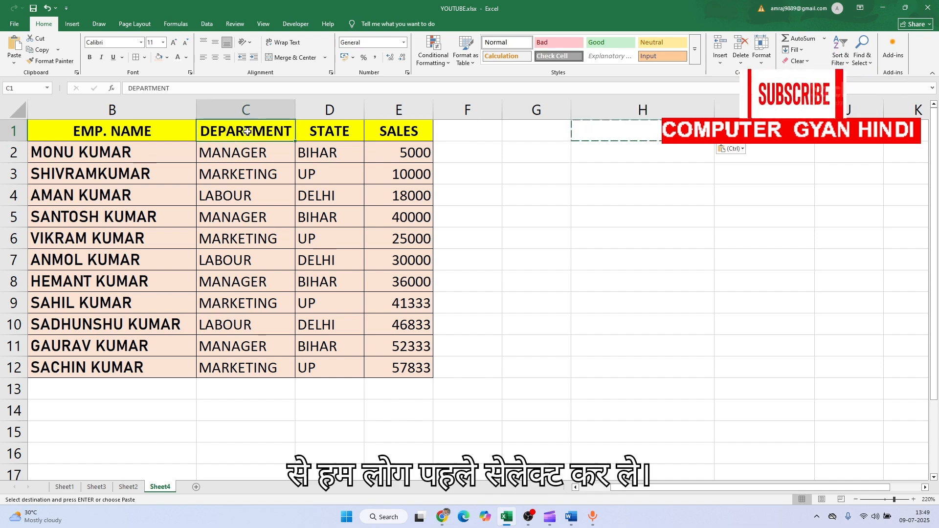
{"action": "left_click_drag", "start_coordinate": [247, 121], "coordinate": [255, 155]}
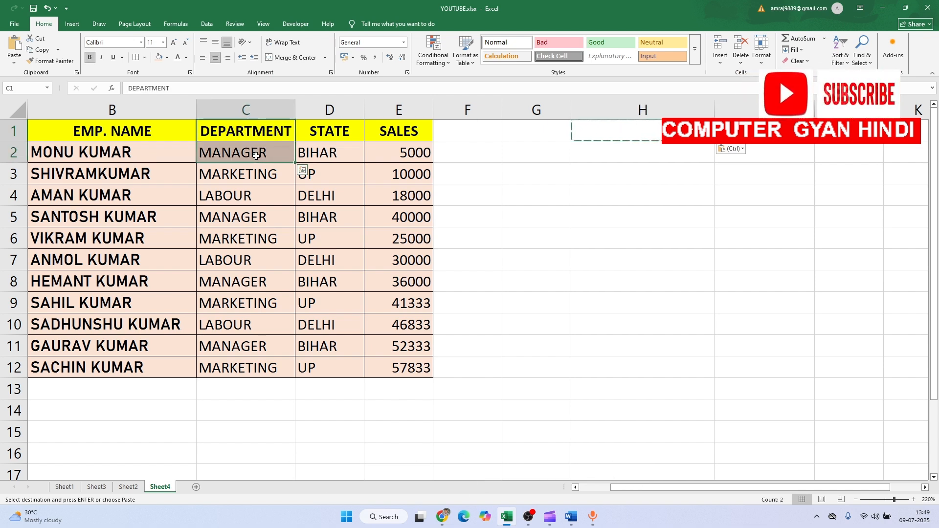
{"action": "key", "text": "ctrl+c"}
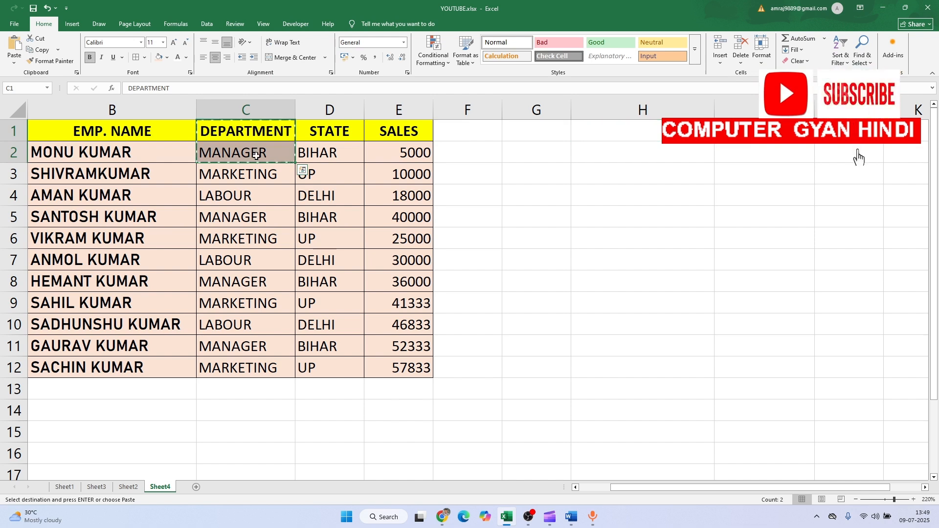
{"action": "left_click", "coordinate": [659, 133]}
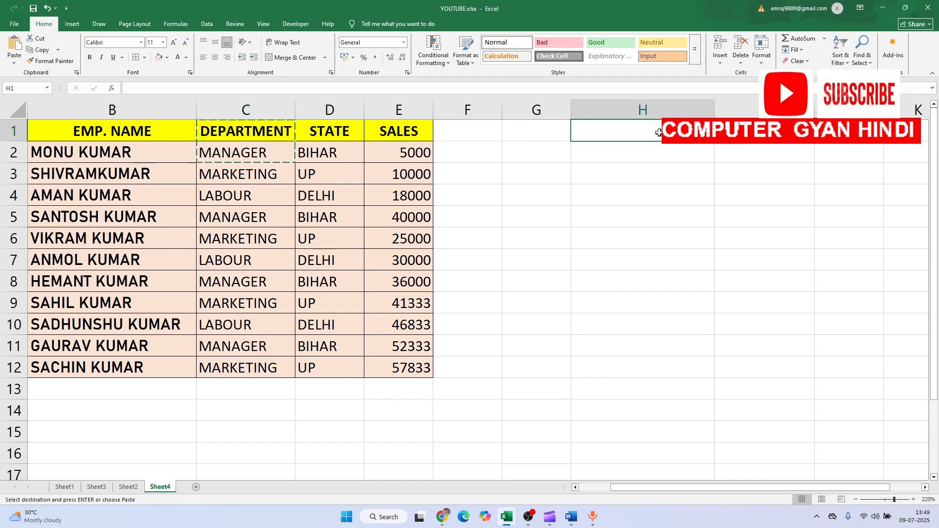
{"action": "key", "text": "ctrl+v"}
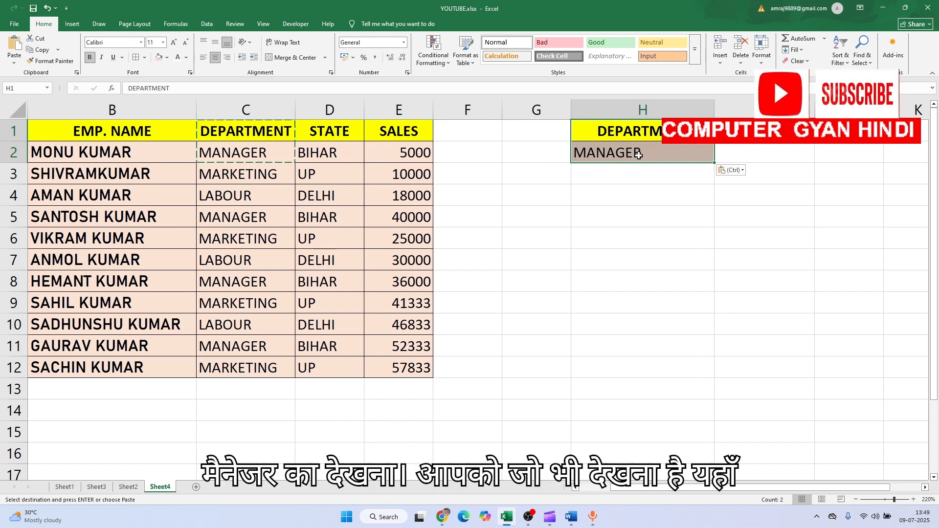
{"action": "double_click", "coordinate": [647, 151]}
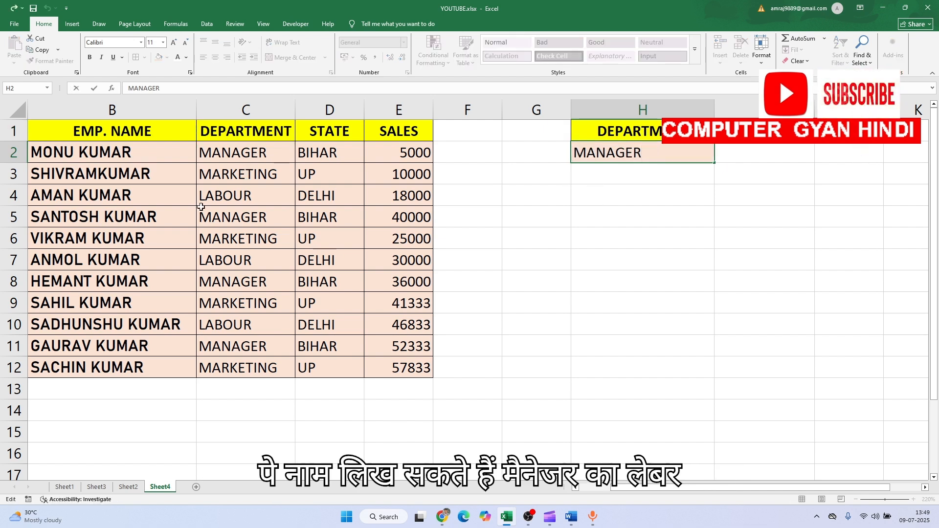
{"action": "left_click", "coordinate": [585, 248]}
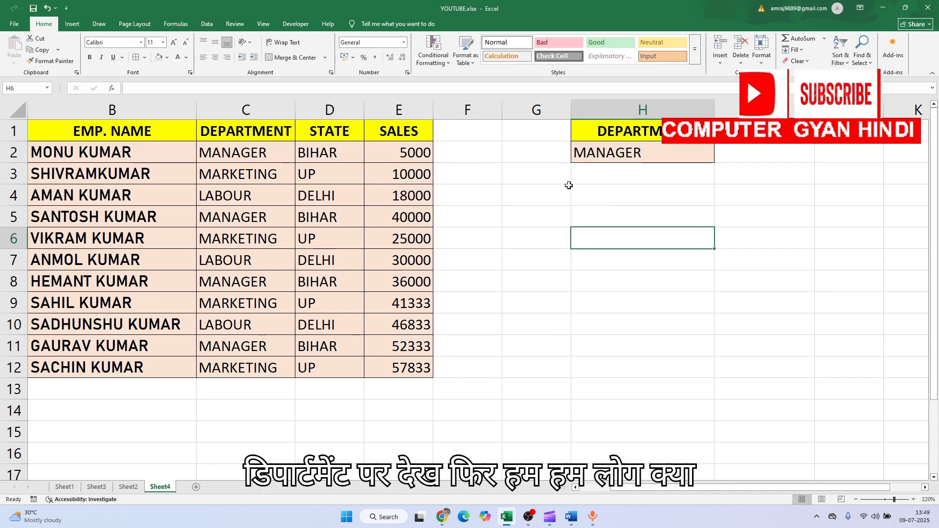
Start an Advanced Filter on the employee table B1:E12 and replace its criteria range with H1:H2
{"action": "left_click", "coordinate": [126, 168]}
{"action": "left_click", "coordinate": [178, 210]}
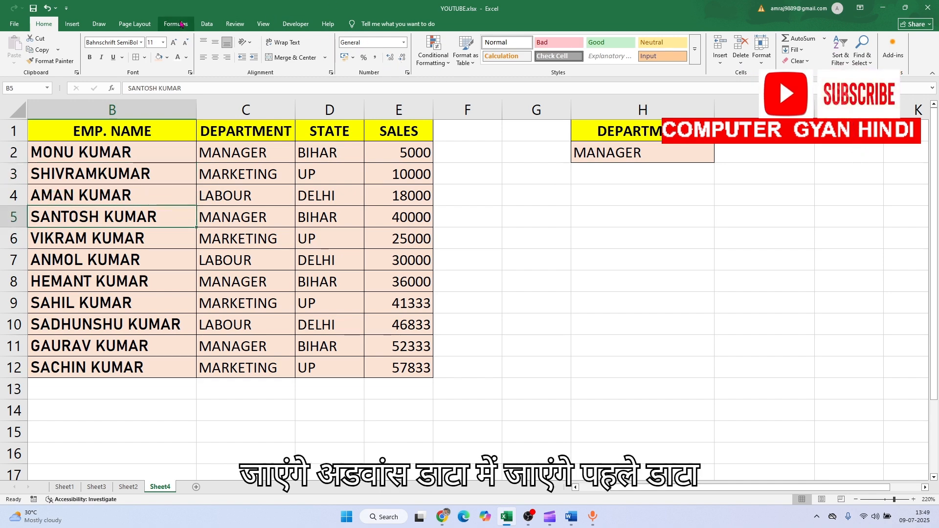
{"action": "left_click", "coordinate": [207, 25]}
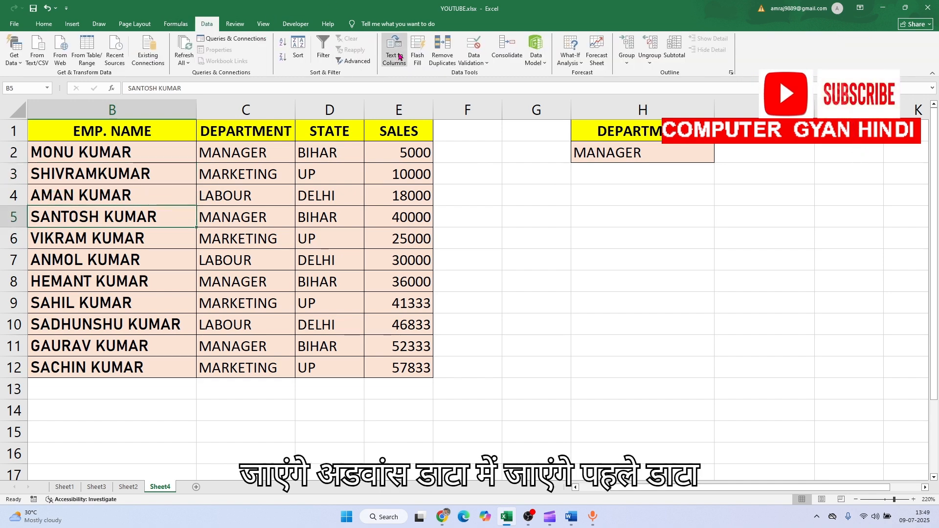
{"action": "left_click", "coordinate": [367, 65]}
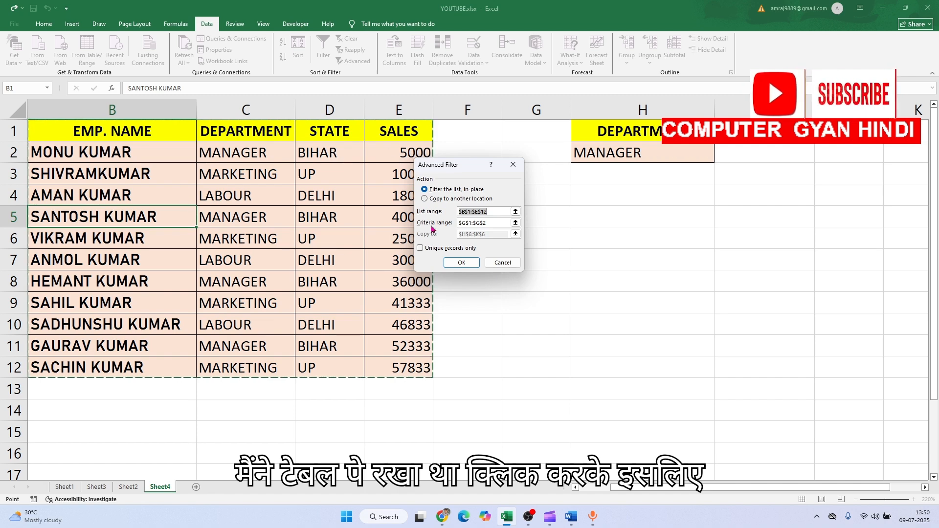
{"action": "left_click", "coordinate": [494, 223]}
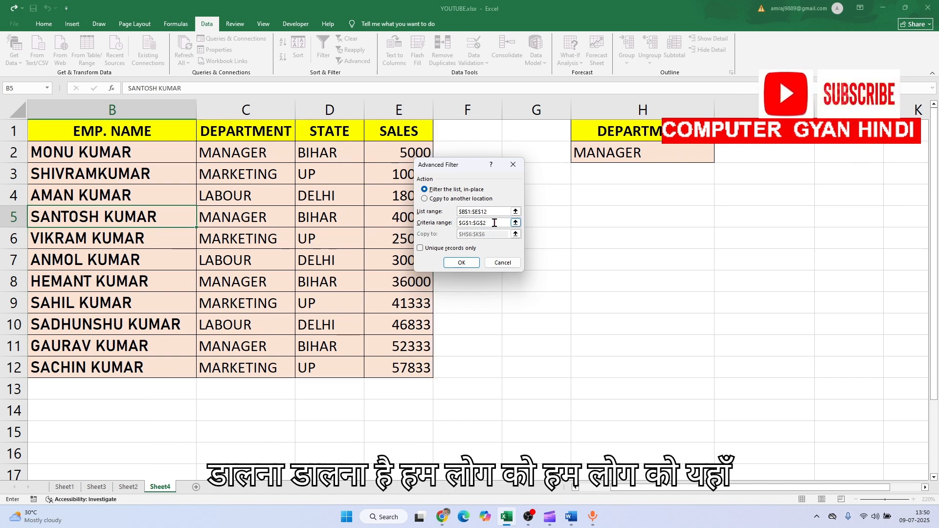
{"action": "key", "text": "BackSpace"}
{"action": "key", "text": "BackSpace"}
{"action": "key", "text": "BackSpace"}
{"action": "key", "text": "BackSpace"}
{"action": "key", "text": "BackSpace"}
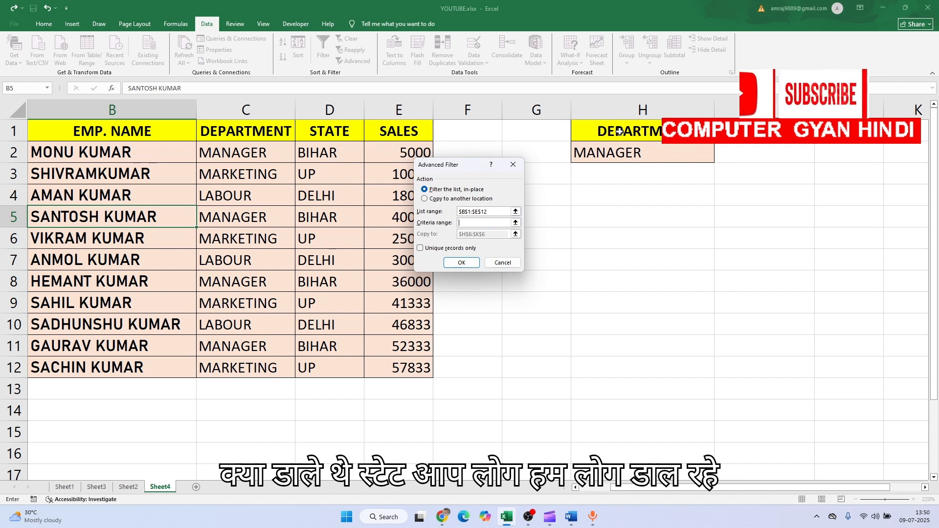
{"action": "left_click_drag", "start_coordinate": [620, 131], "coordinate": [620, 152]}
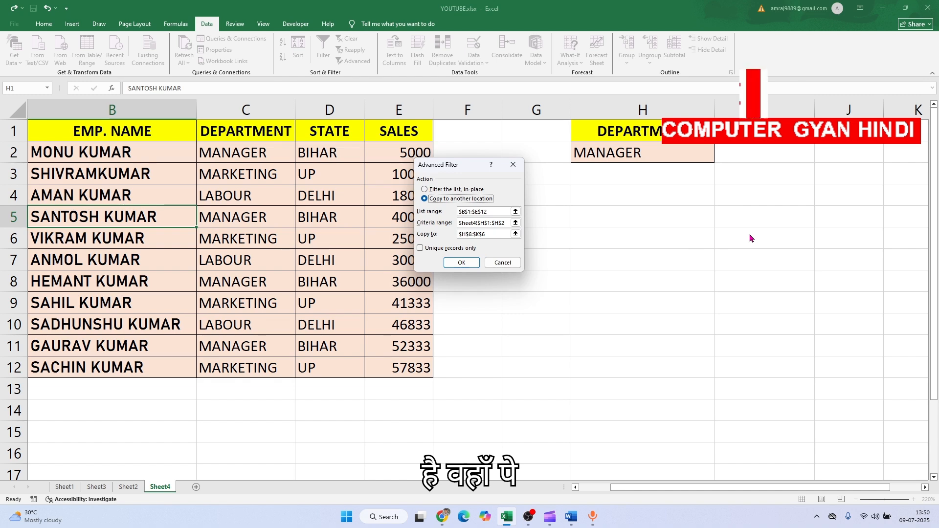
Run the Advanced Filter, copying the matching records to another location starting at I6, and AutoFit column J
{"action": "left_click", "coordinate": [488, 237]}
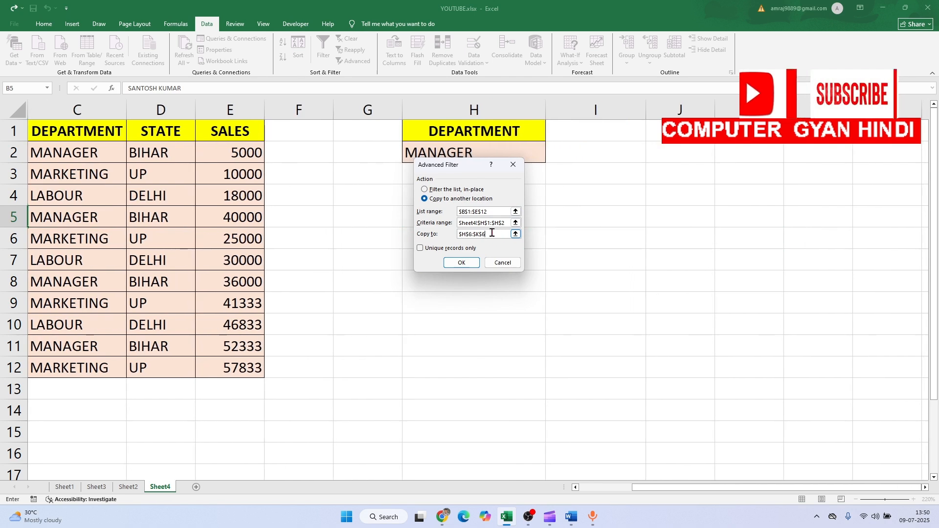
{"action": "key", "text": "BackSpace"}
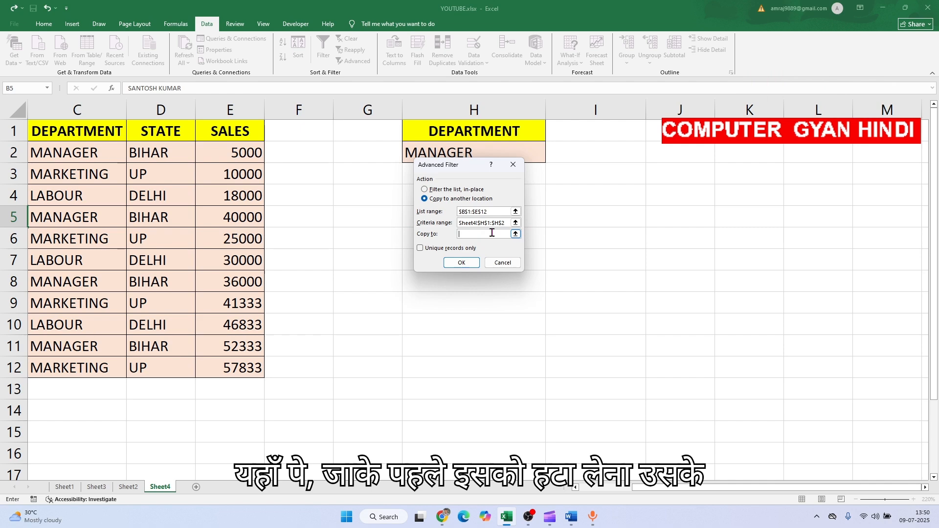
{"action": "left_click", "coordinate": [601, 243]}
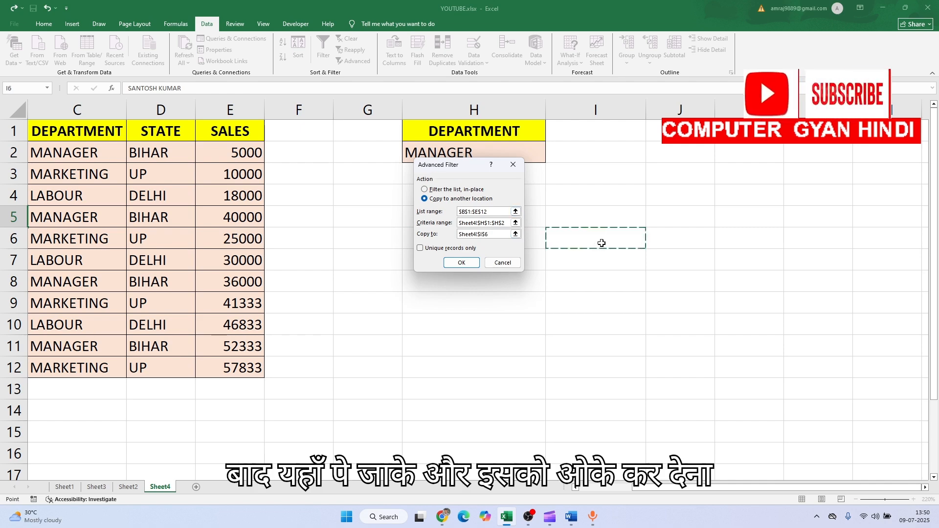
{"action": "left_click", "coordinate": [477, 262]}
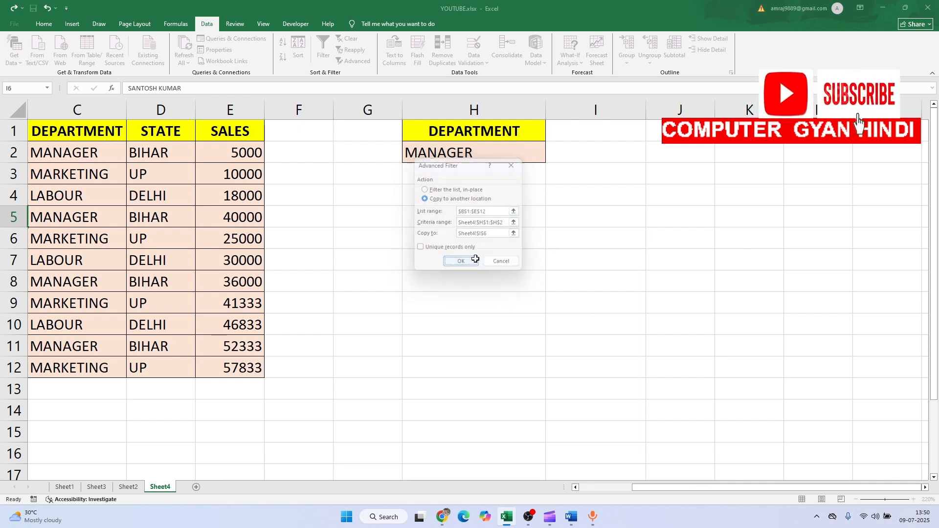
{"action": "scroll", "coordinate": [692, 280], "scroll_direction": "right", "scroll_amount": 3}
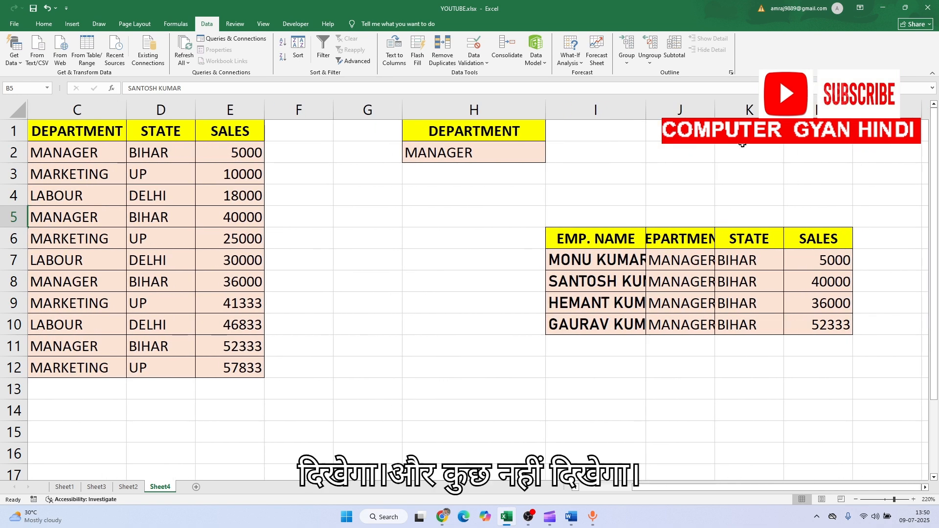
{"action": "double_click", "coordinate": [716, 111]}
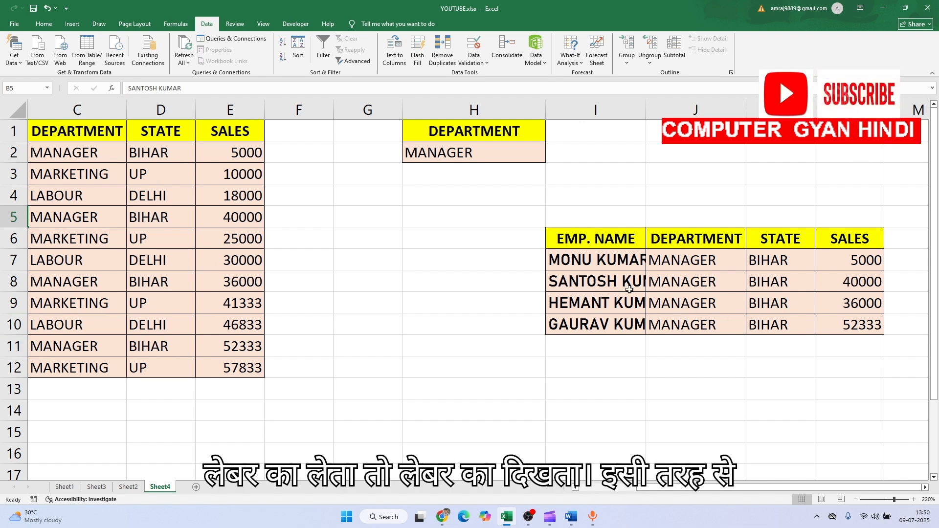
Reset the extracted manager records in I6:L10 to the Normal cell style and delete their contents
{"action": "left_click_drag", "start_coordinate": [599, 242], "coordinate": [857, 335]}
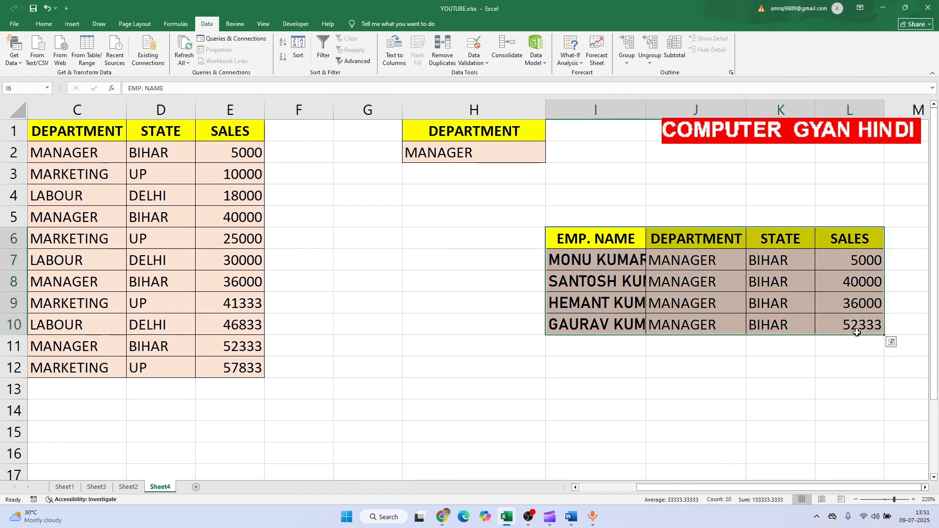
{"action": "left_click", "coordinate": [44, 23]}
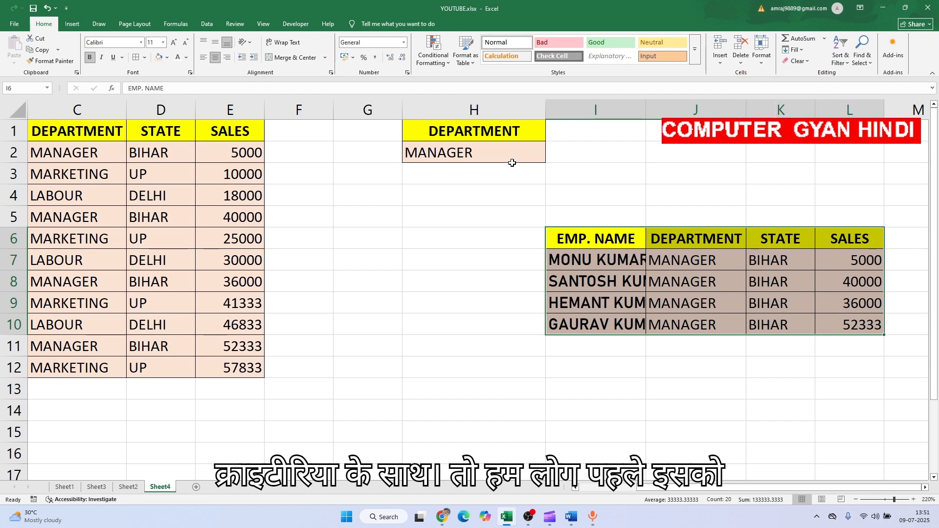
{"action": "left_click", "coordinate": [495, 43]}
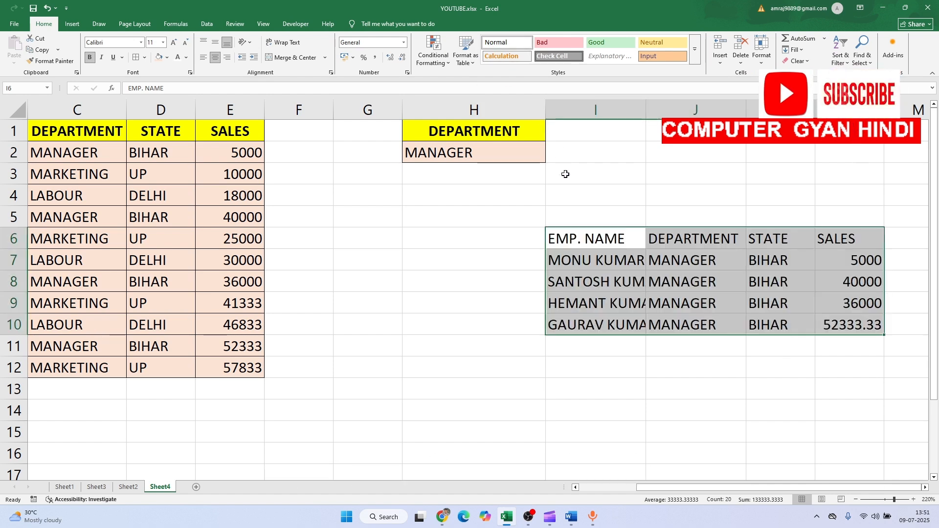
{"action": "key", "text": "Delete"}
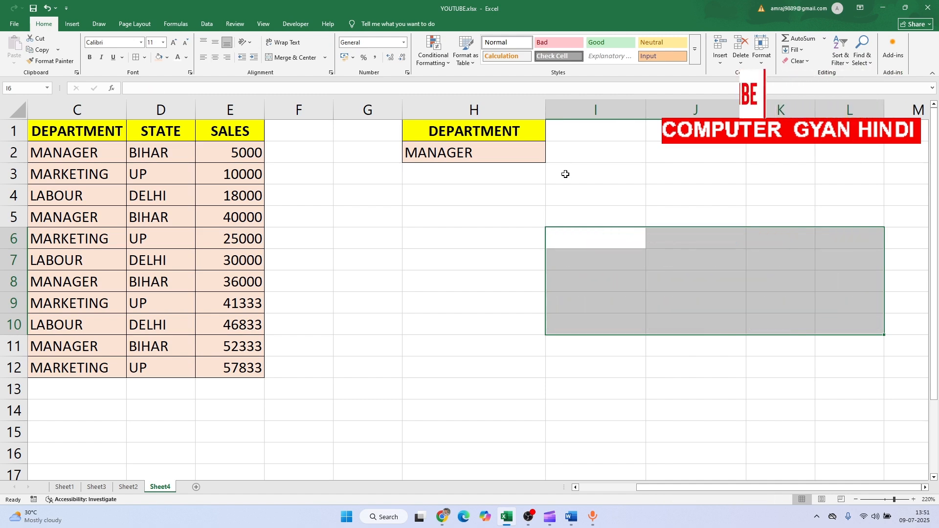
Copy the STATE header and BIHAR value from D1:D2 into I1:I2 as a second filter criterion
{"action": "left_click", "coordinate": [536, 187]}
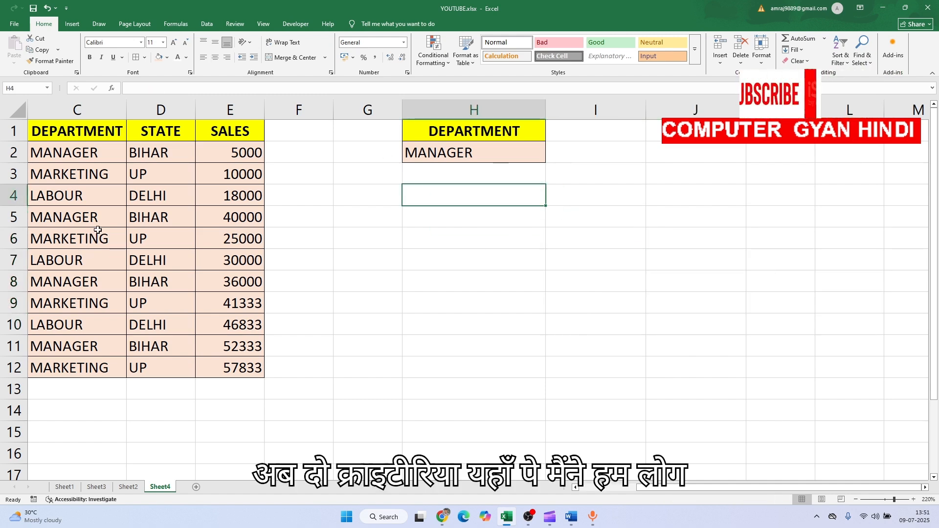
{"action": "scroll", "coordinate": [97, 230], "scroll_direction": "left", "scroll_amount": 3}
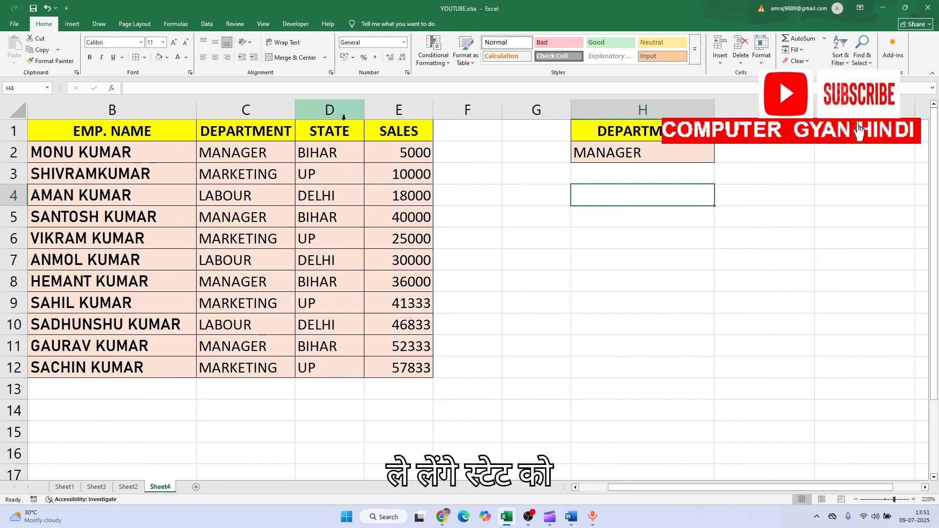
{"action": "left_click", "coordinate": [329, 131]}
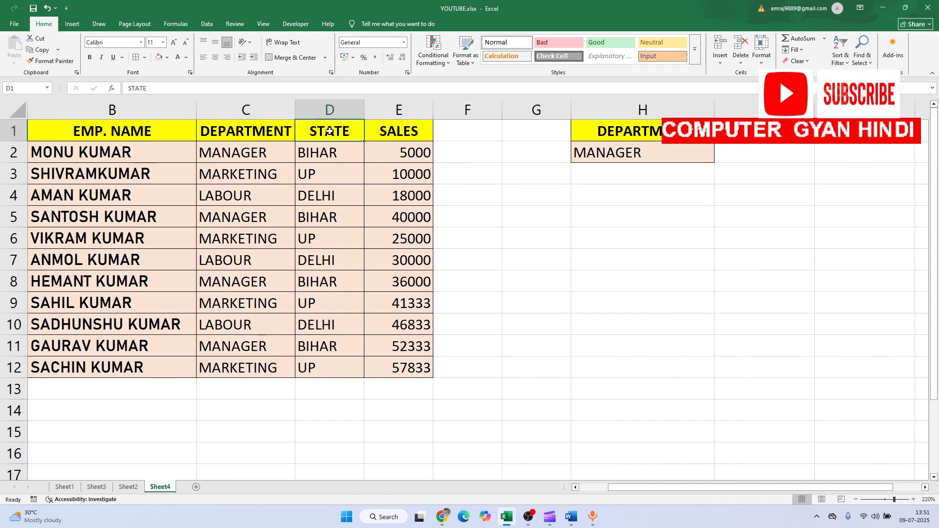
{"action": "left_click_drag", "start_coordinate": [330, 131], "coordinate": [337, 159]}
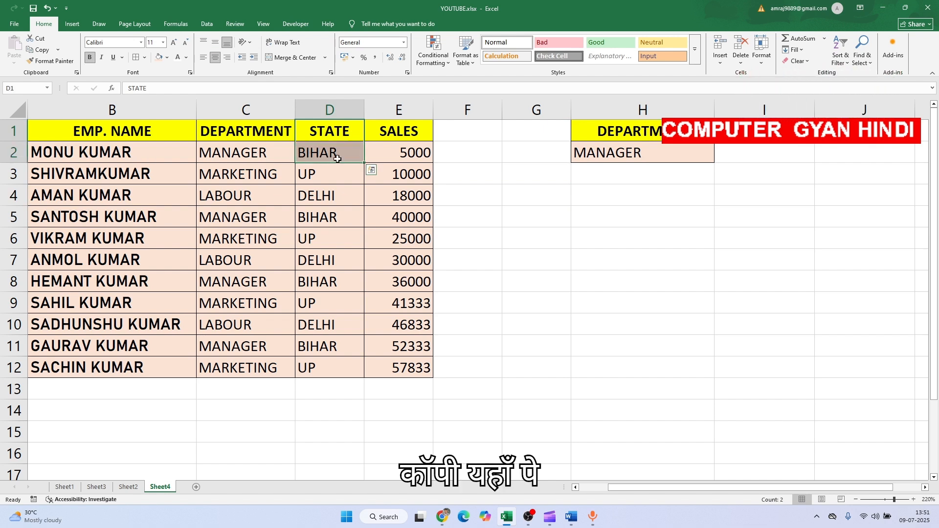
{"action": "key", "text": "ctrl+c"}
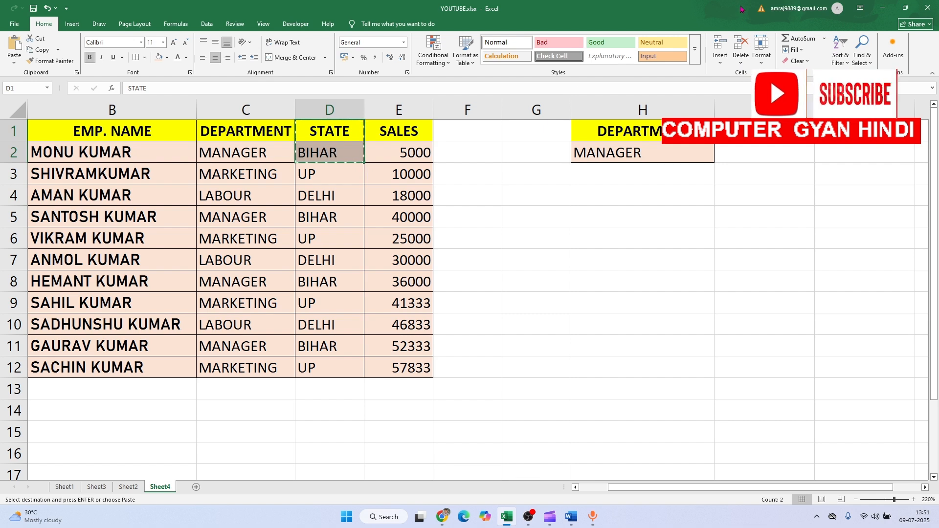
{"action": "left_click", "coordinate": [748, 131]}
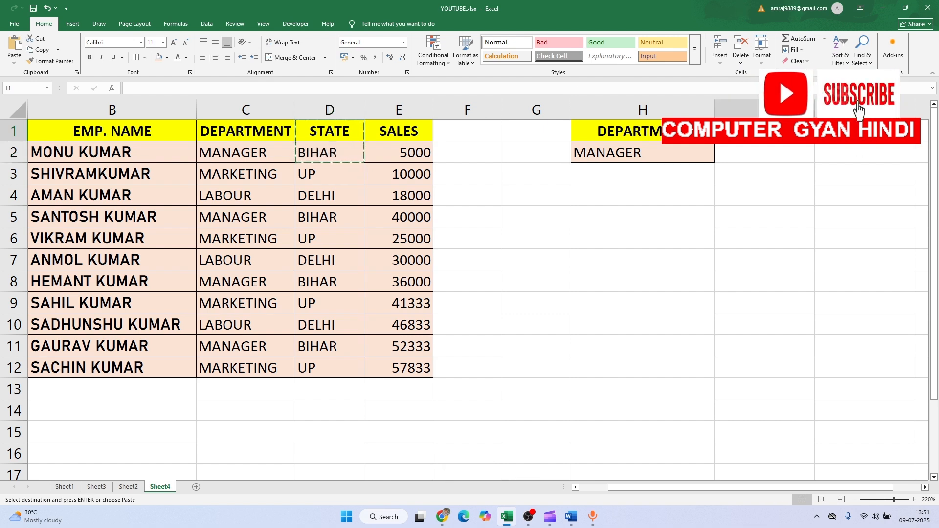
{"action": "key", "text": "ctrl+v"}
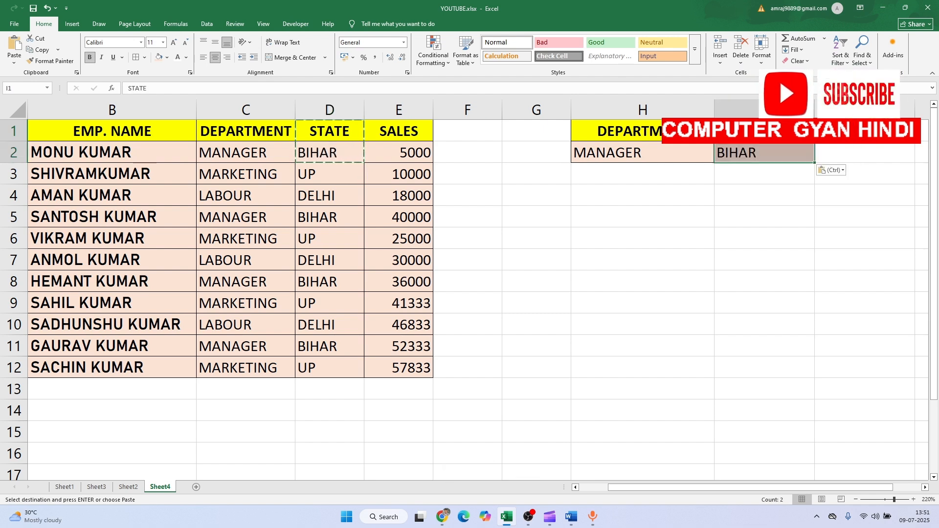
Change the criteria values to UP for the state in I2 and LABOUR for the department in H2
{"action": "double_click", "coordinate": [777, 156]}
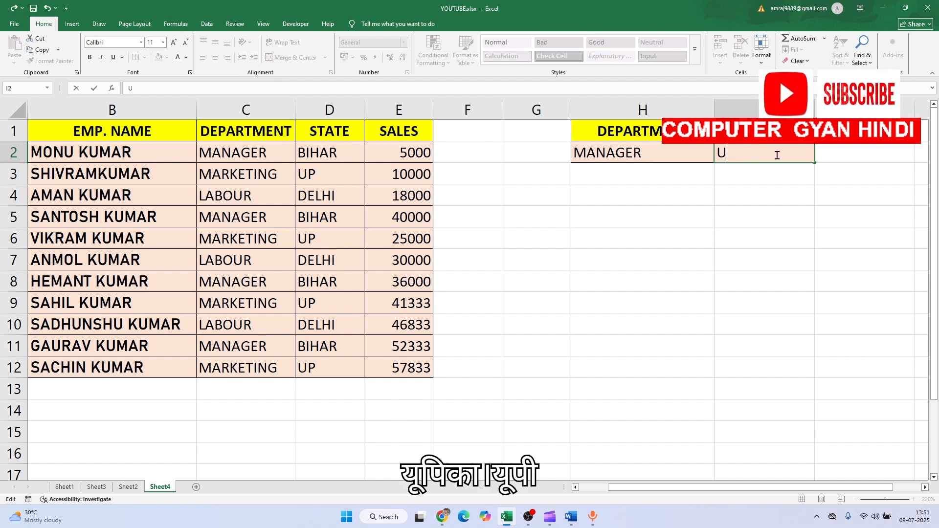
{"action": "type", "text": "P"}
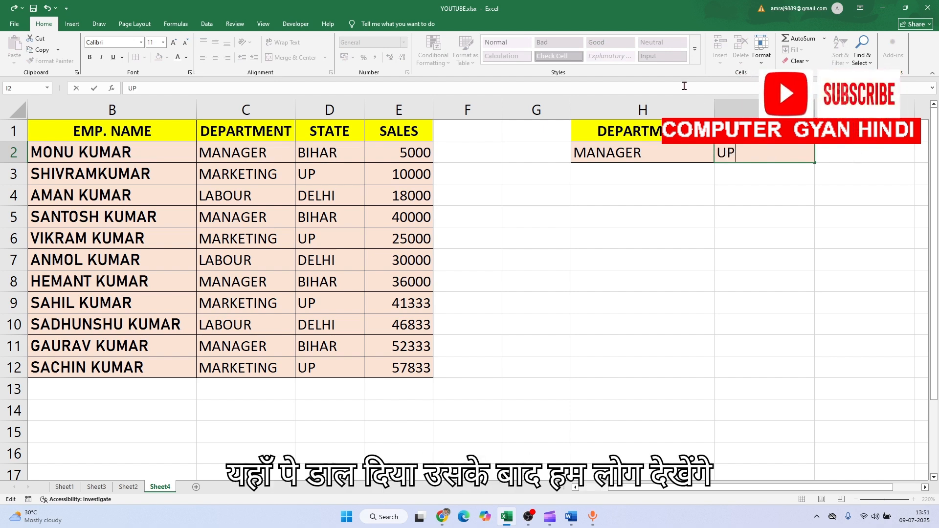
{"action": "left_click", "coordinate": [606, 235]}
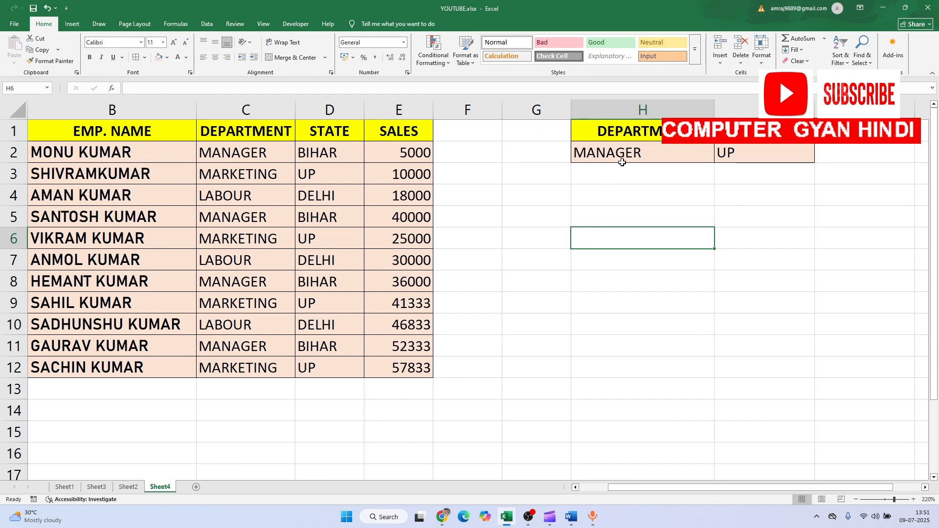
{"action": "left_click", "coordinate": [660, 153]}
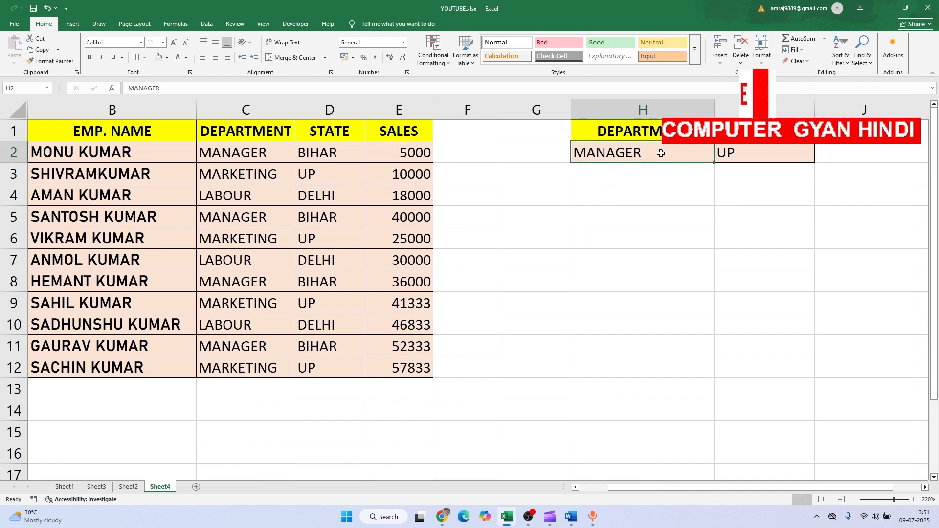
{"action": "key", "text": "BackSpace"}
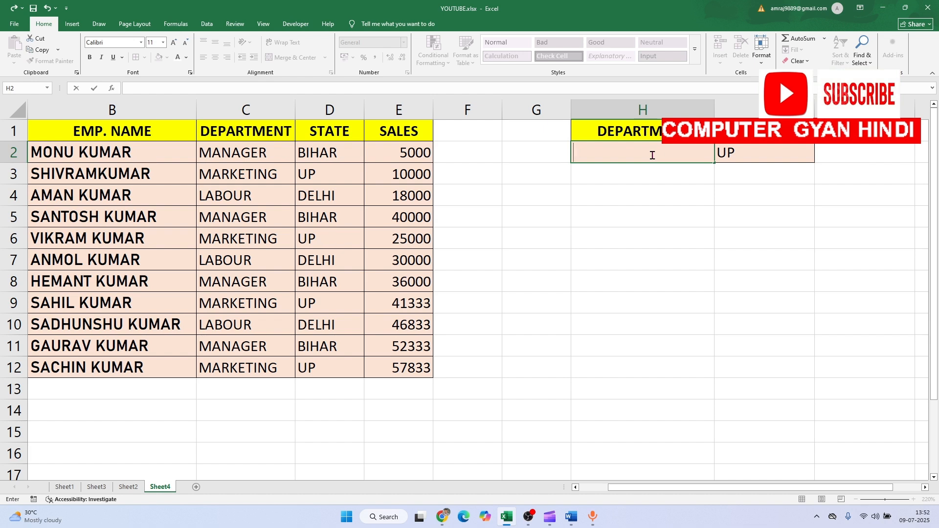
{"action": "type", "text": "LABOUR"}
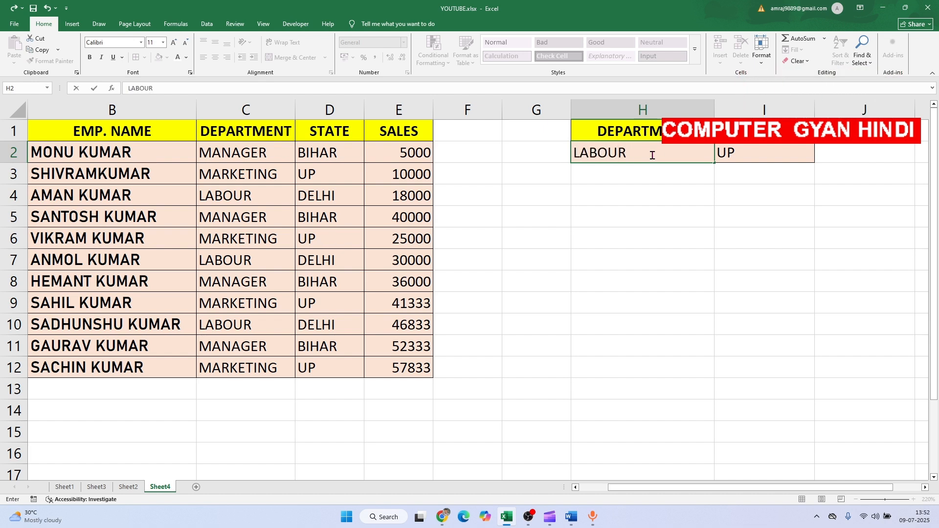
{"action": "left_click", "coordinate": [626, 260]}
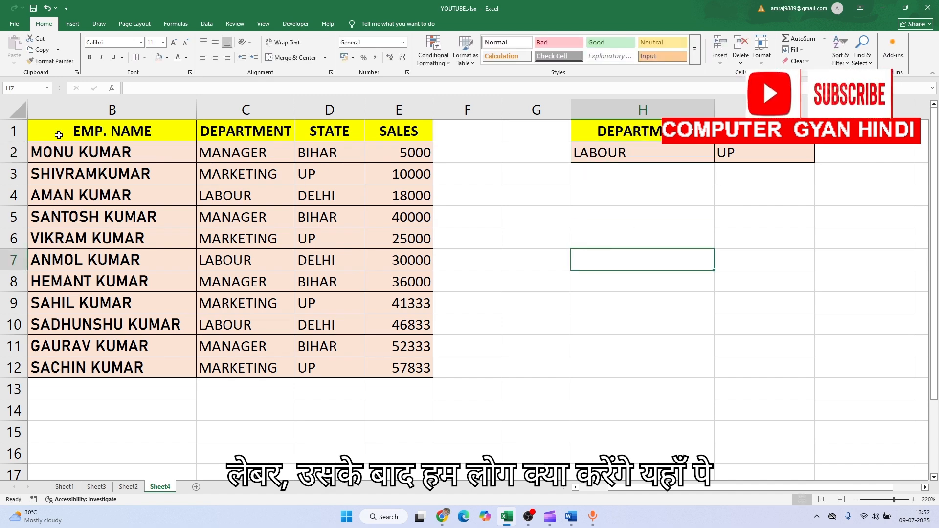
Start an Advanced Filter on the employee table B1:E12 and replace its criteria range with H1:I2
{"action": "left_click", "coordinate": [162, 280]}
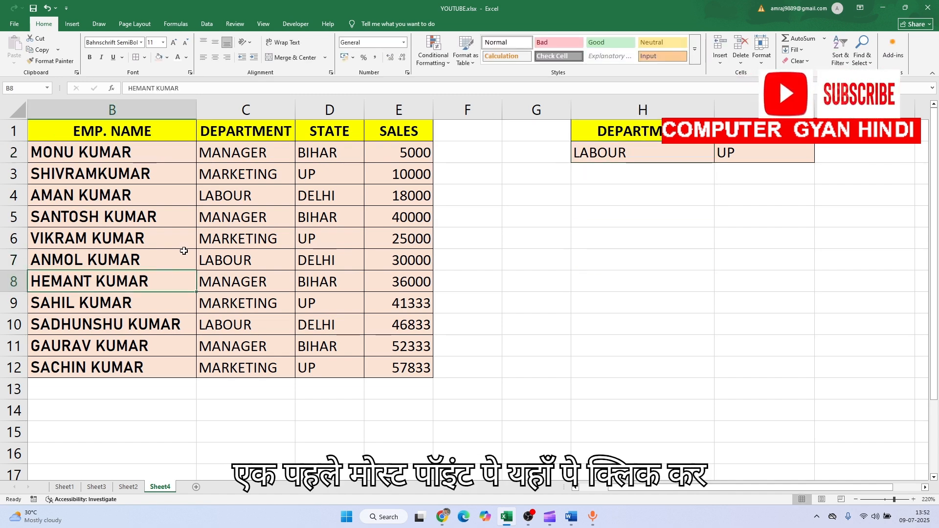
{"action": "left_click", "coordinate": [238, 222]}
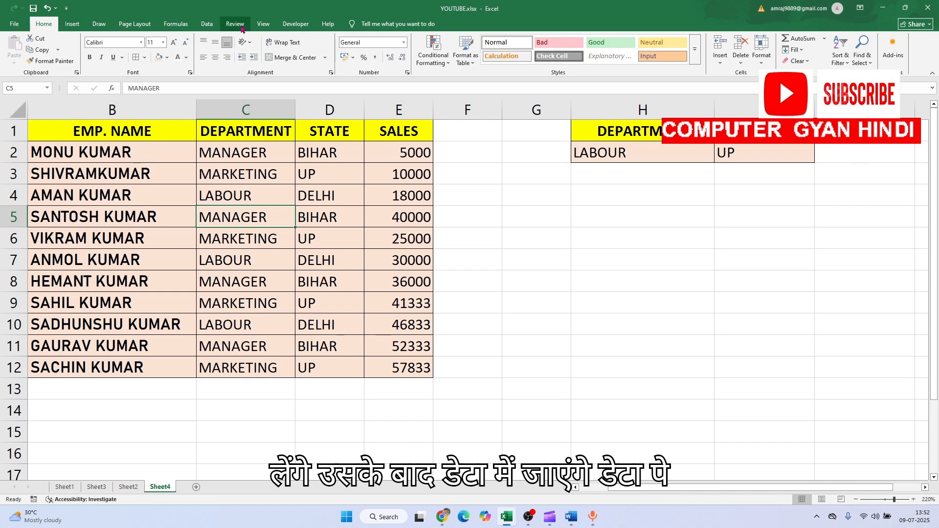
{"action": "left_click", "coordinate": [207, 25]}
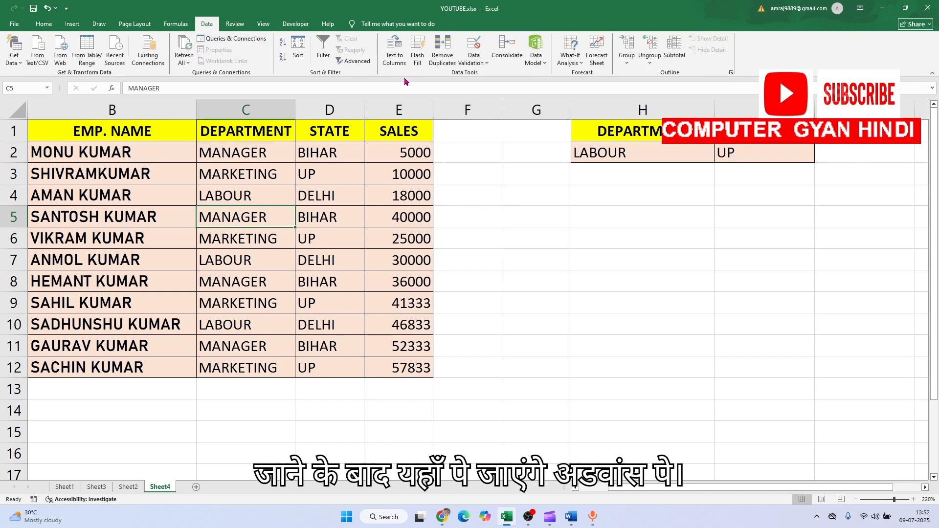
{"action": "left_click", "coordinate": [353, 61]}
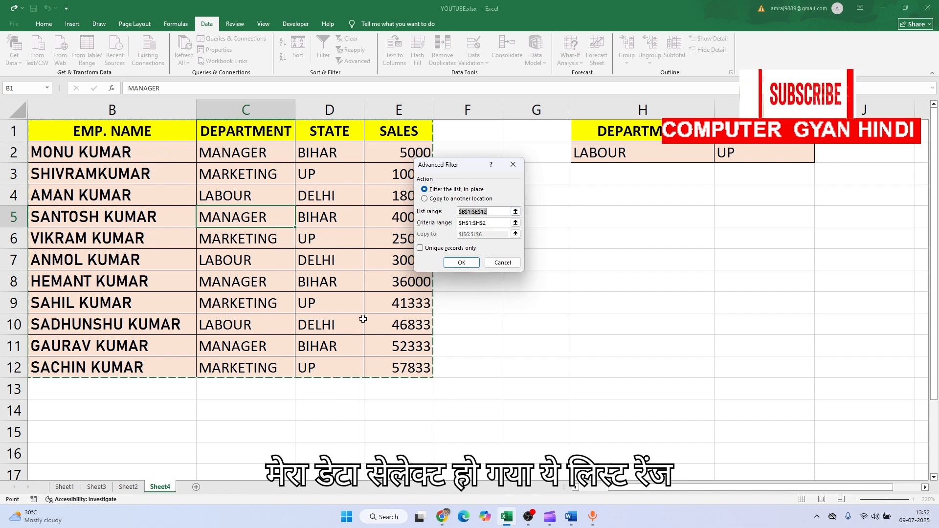
{"action": "left_click", "coordinate": [489, 223]}
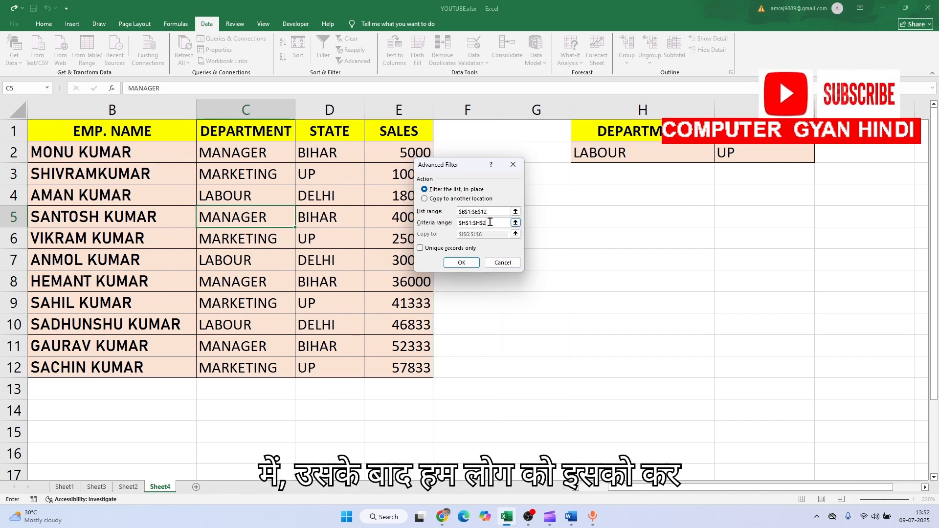
{"action": "key", "text": "BackSpace"}
{"action": "key", "text": "BackSpace"}
{"action": "key", "text": "BackSpace"}
{"action": "key", "text": "BackSpace"}
{"action": "key", "text": "BackSpace"}
{"action": "key", "text": "BackSpace"}
{"action": "key", "text": "BackSpace"}
{"action": "key", "text": "BackSpace"}
{"action": "key", "text": "BackSpace"}
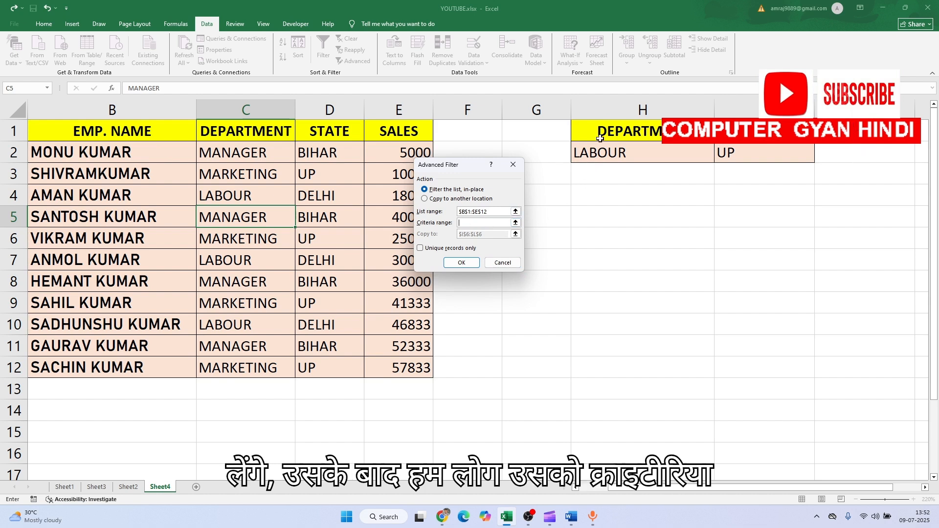
{"action": "left_click_drag", "start_coordinate": [600, 136], "coordinate": [732, 151]}
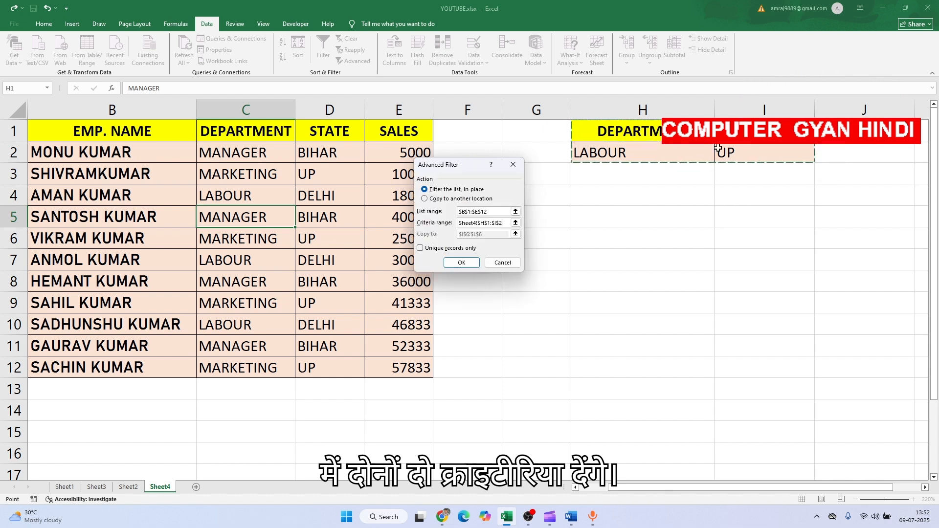